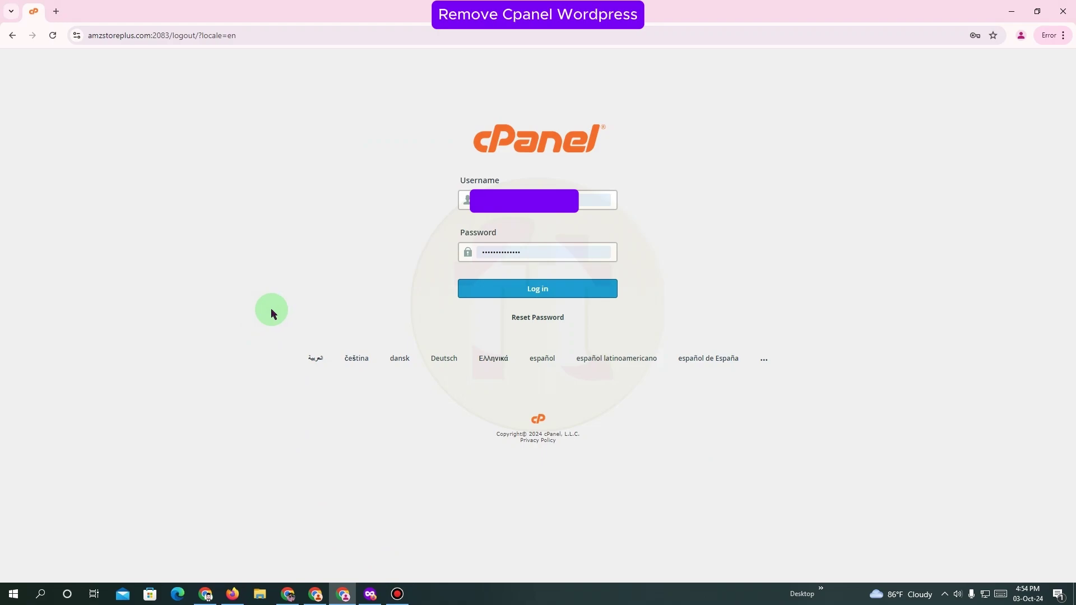
# Step: Log in to cPanel with the saved credentials, search the tools for "softa" and open Softaculous Apps Installer
pyautogui.click(480, 295)
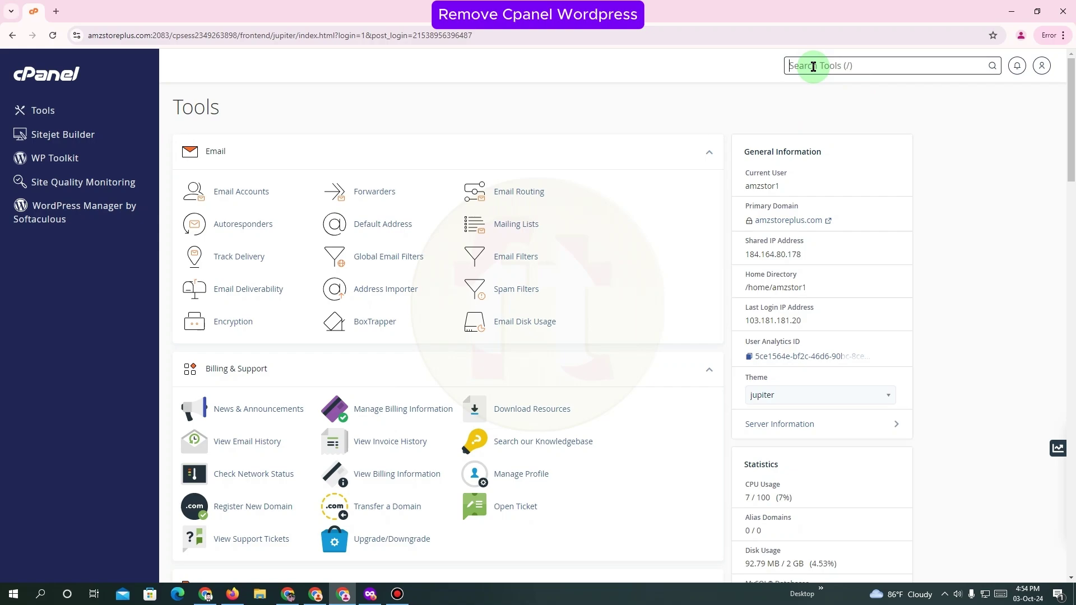
pyautogui.write('soft')
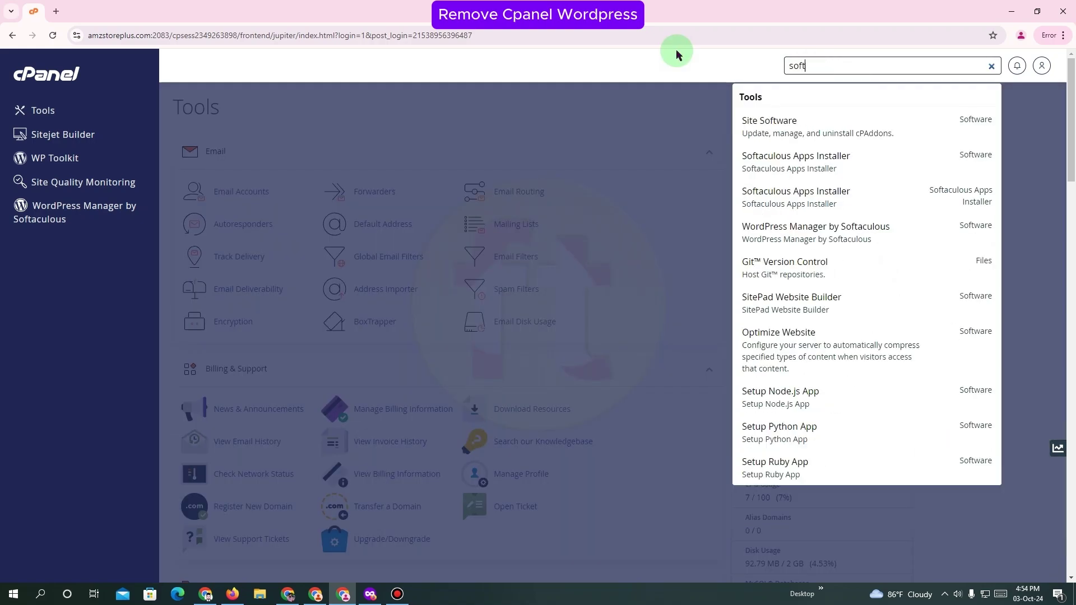
pyautogui.write('a')
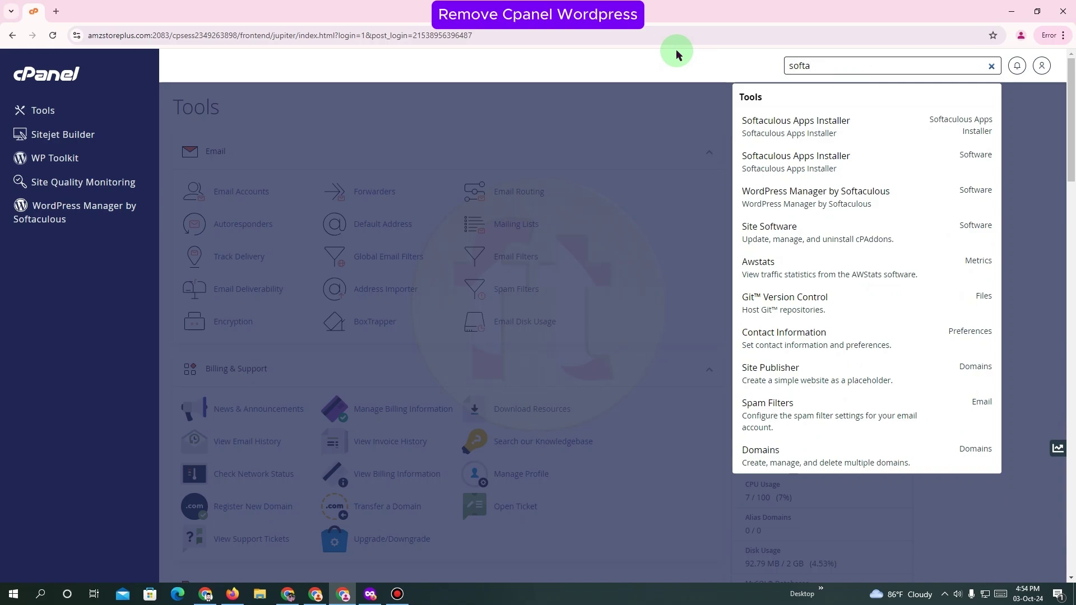
pyautogui.click(898, 135)
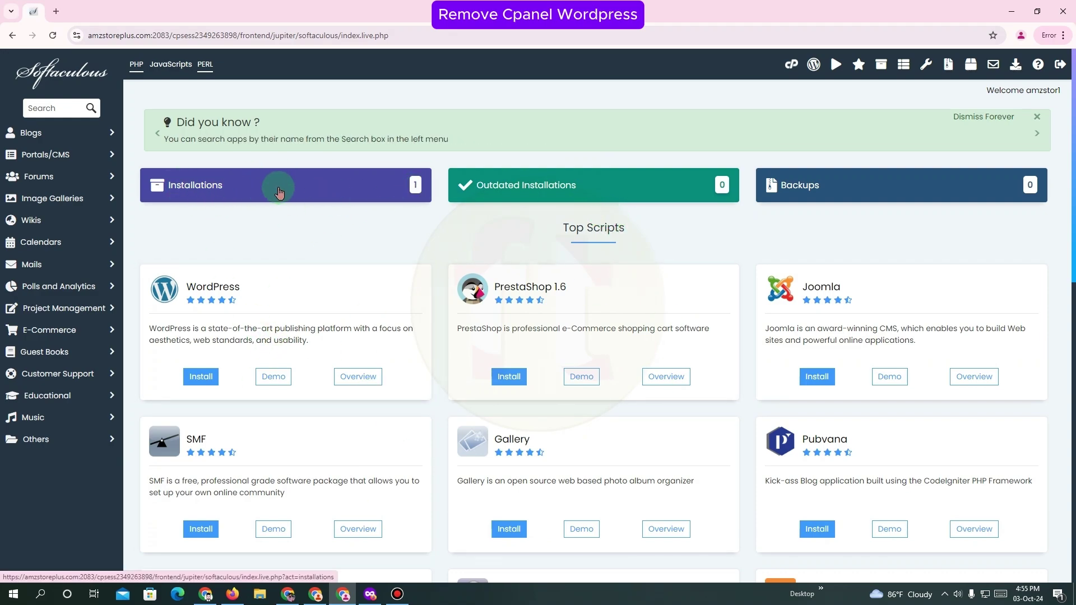
# Step: Open the WordPress page in the Blogs category and go to its current installations
pyautogui.click(36, 137)
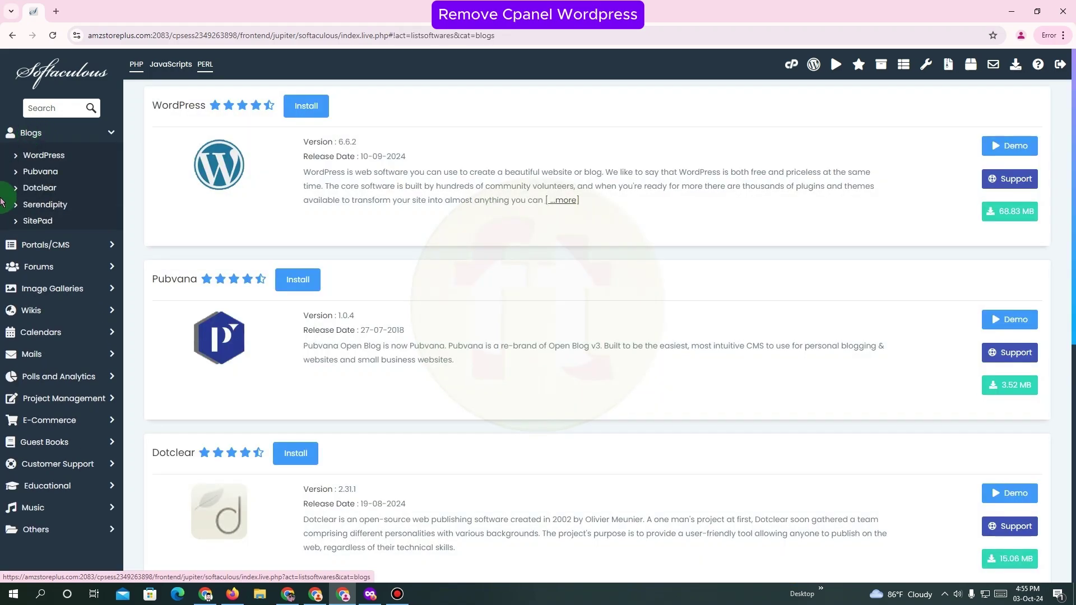
pyautogui.click(46, 159)
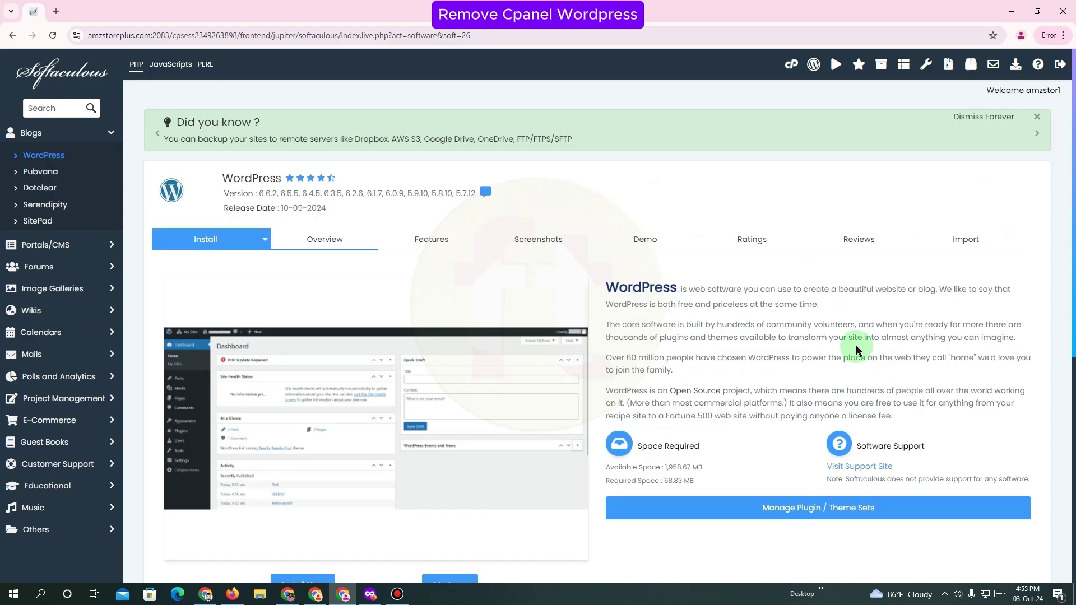
pyautogui.scroll(-5, 856, 347)
pyautogui.scroll(-2, 854, 350)
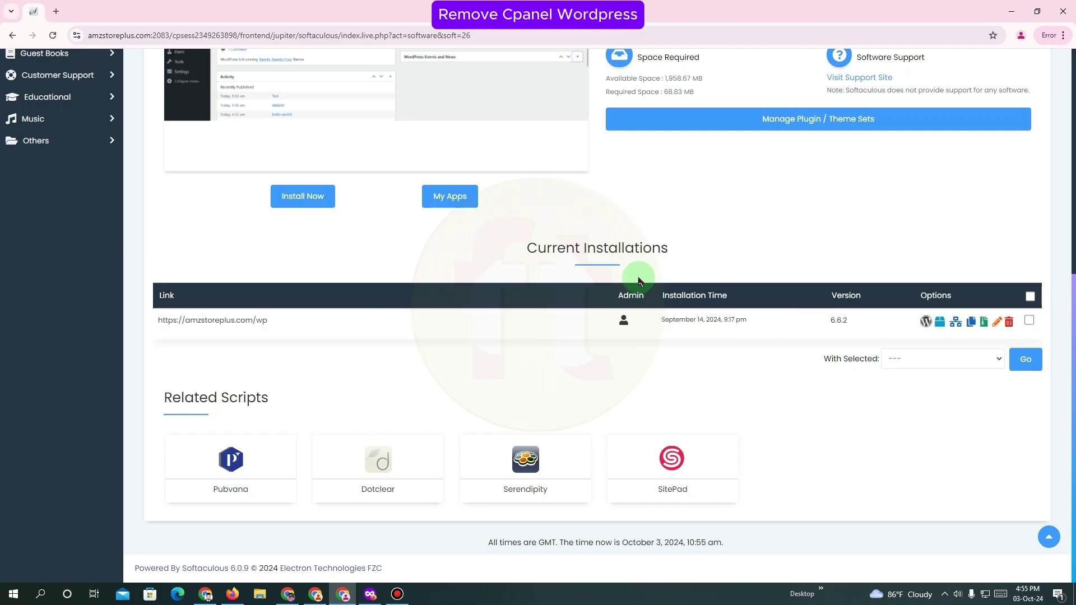
# Step: Remove the WordPress installation at amzstoreplus.com/wp together with its directory, database and database user
pyautogui.click(1009, 322)
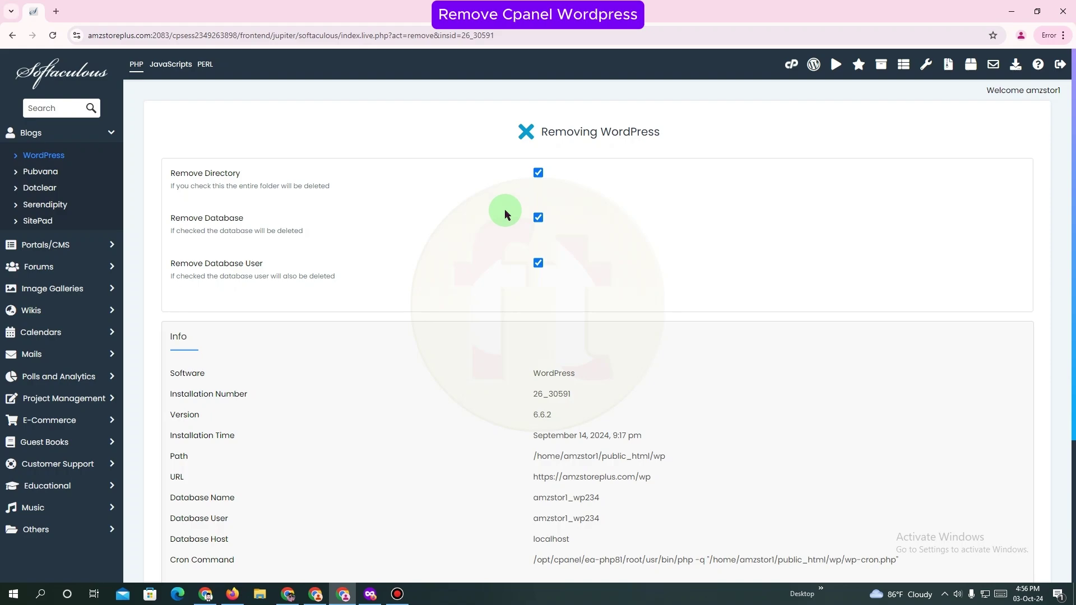
pyautogui.scroll(-4, 504, 214)
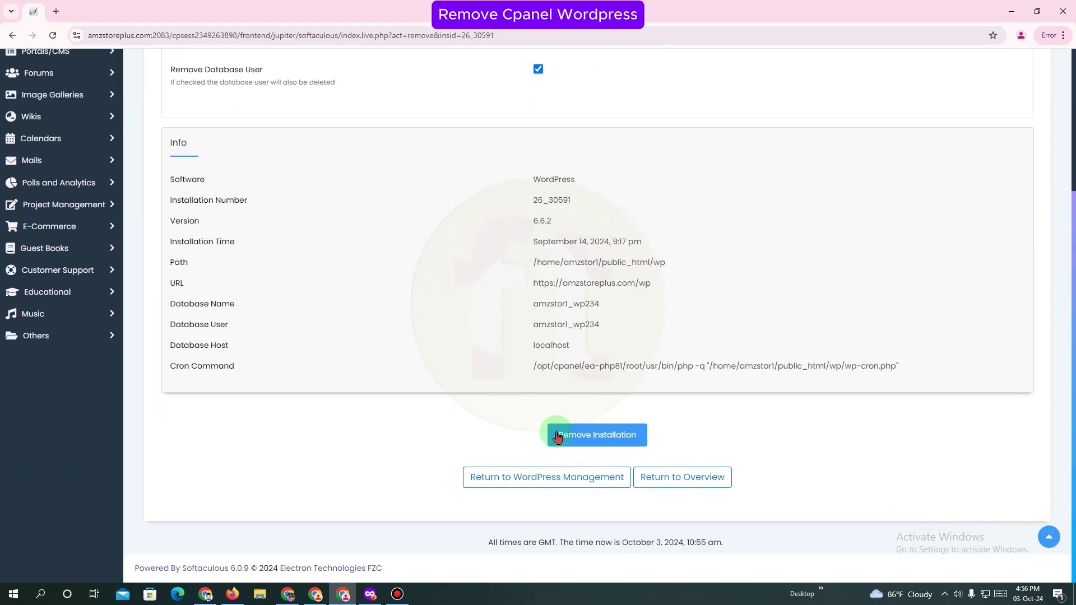
pyautogui.click(590, 441)
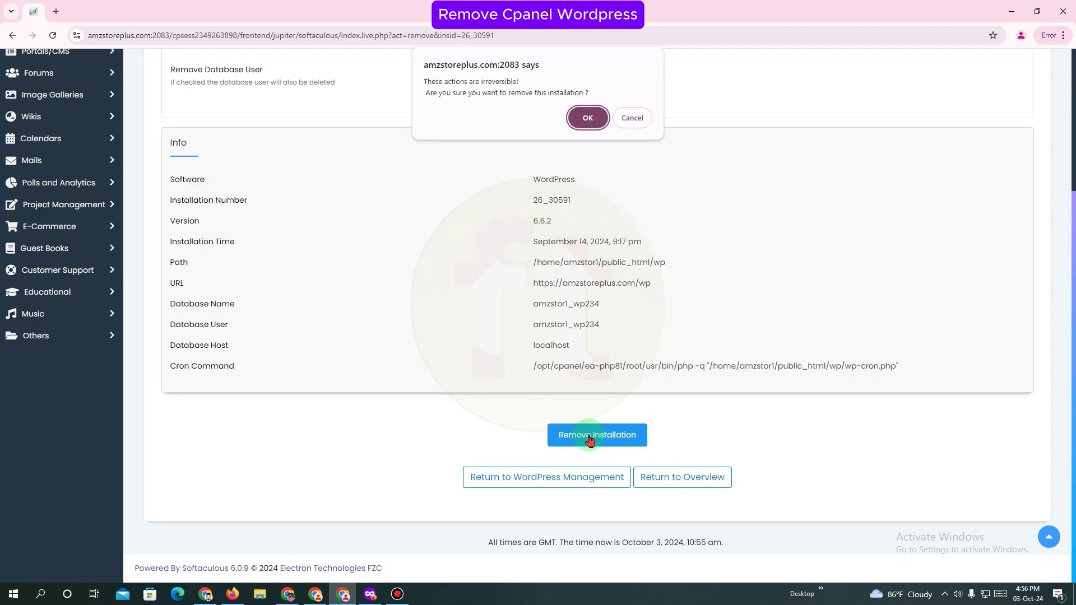
pyautogui.click(588, 119)
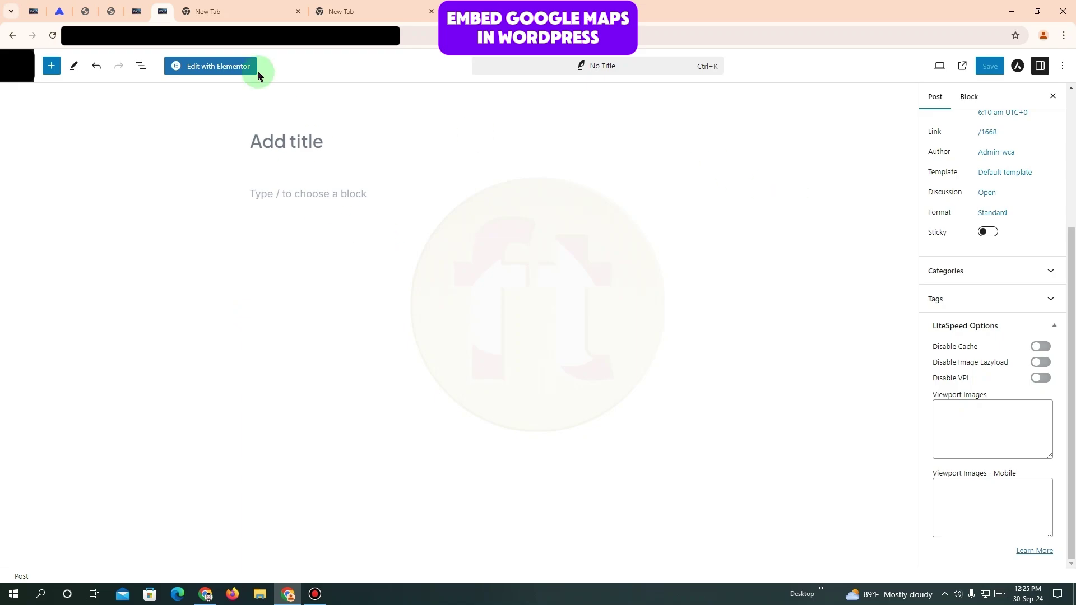
# Step: Open Google Maps in the second empty browser tab
pyautogui.click(233, 10)
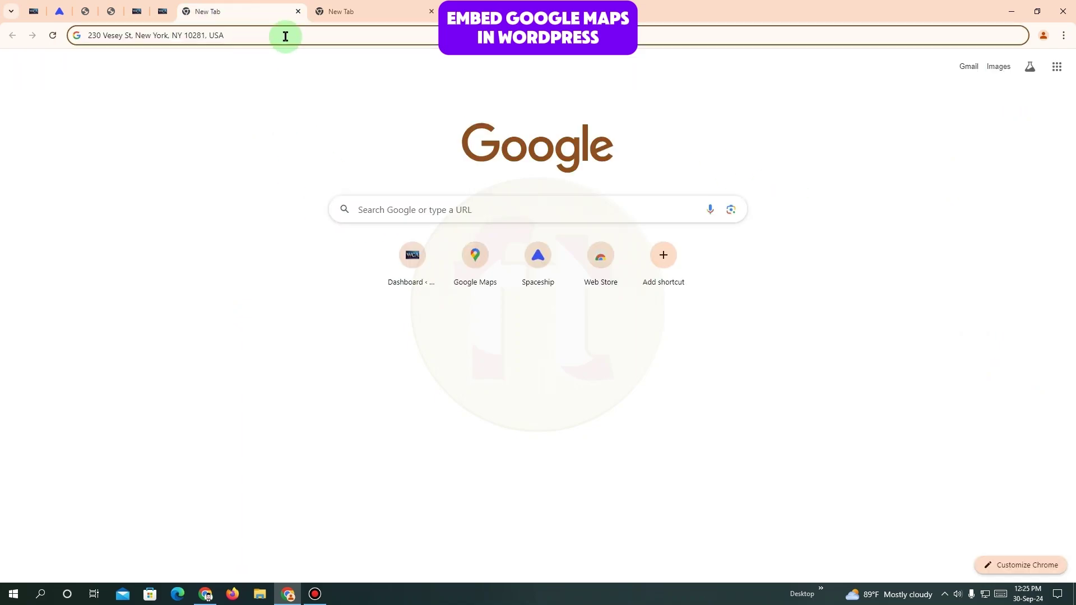
pyautogui.click(355, 6)
pyautogui.click(314, 34)
pyautogui.write('m')
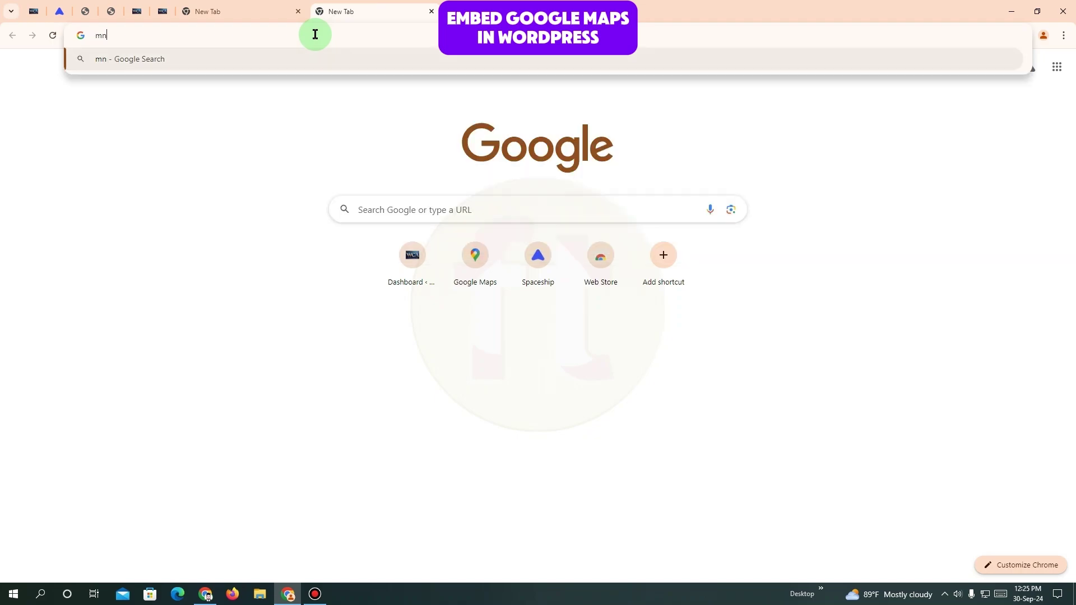
pyautogui.write('a')
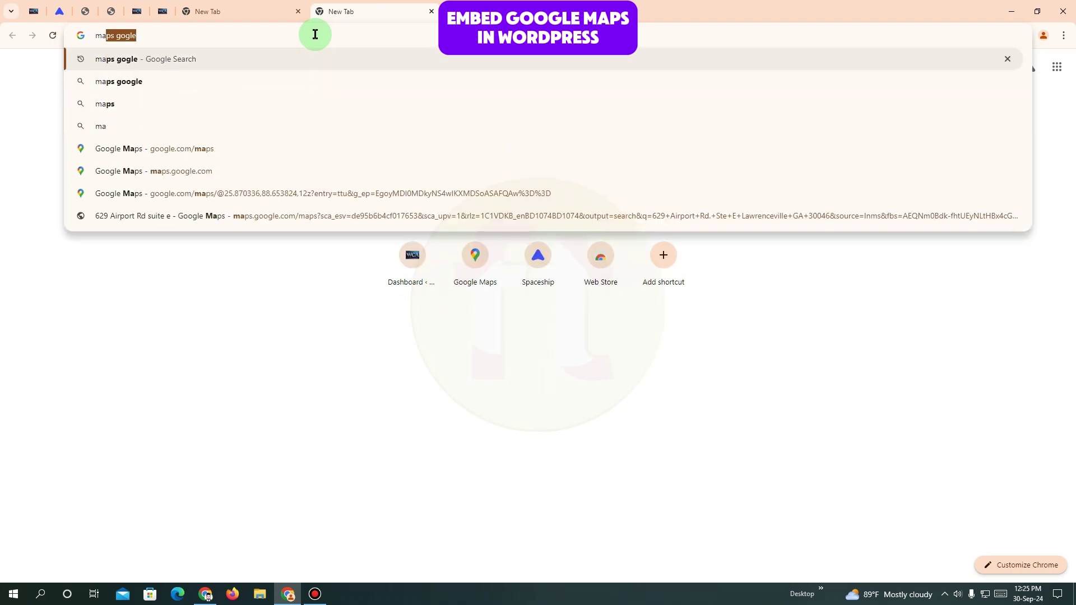
pyautogui.press('Return')
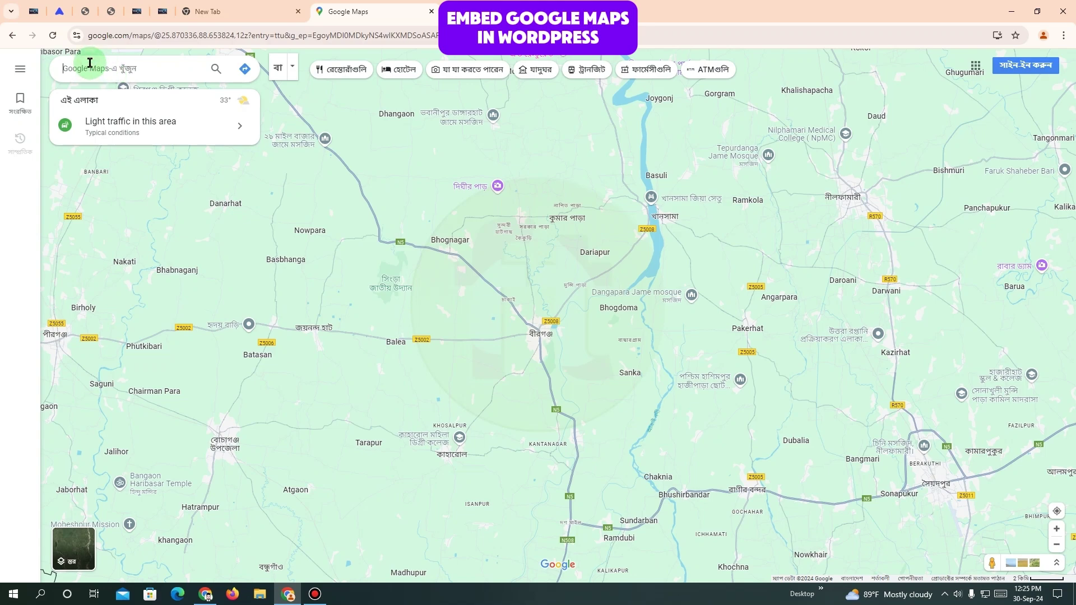
# Step: Copy the New York street address from the other browser tab and search for it in Google Maps
pyautogui.click(211, 11)
pyautogui.click(157, 37)
pyautogui.hotkey('ctrl', 'c')
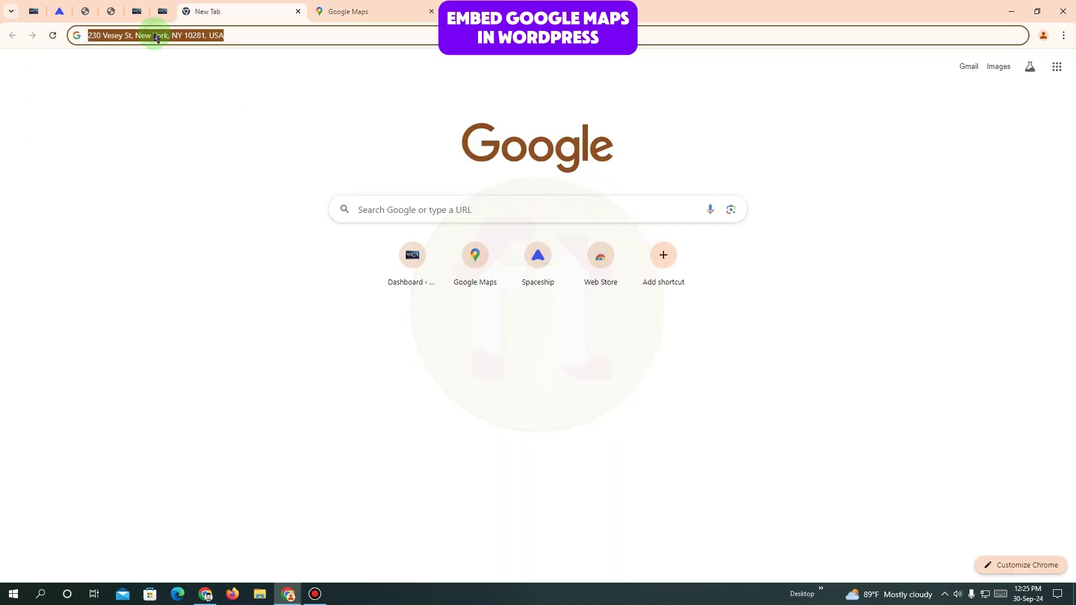
pyautogui.click(326, 11)
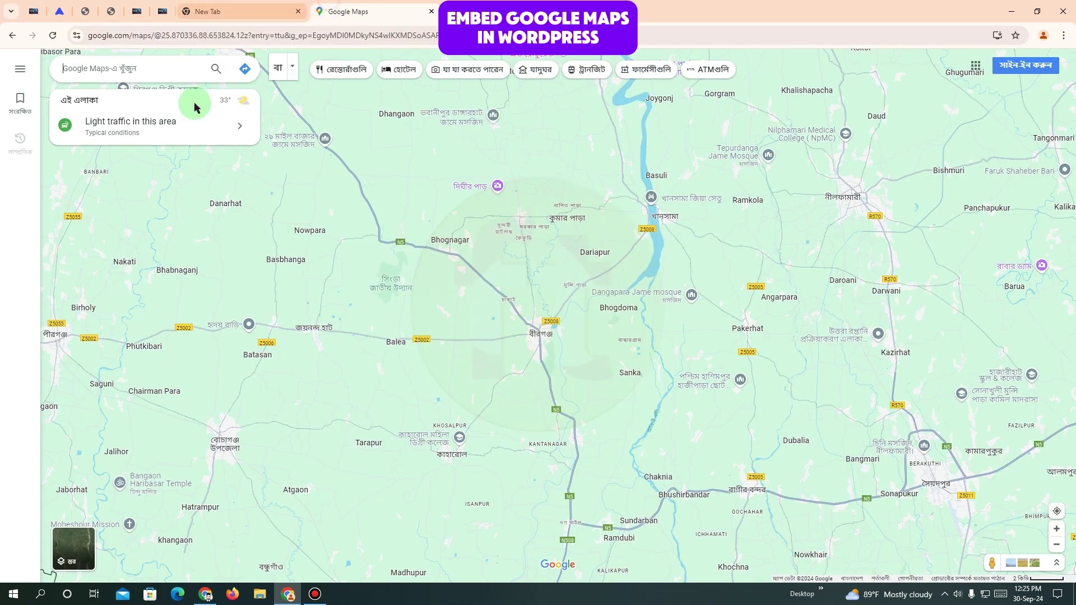
pyautogui.hotkey('ctrl', 'v')
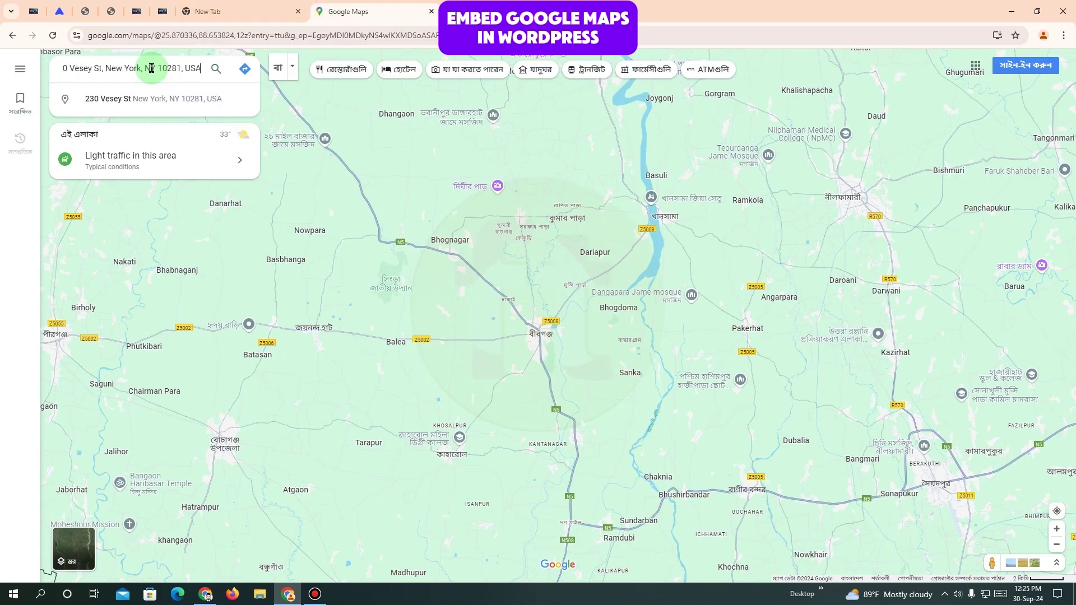
pyautogui.press('Return')
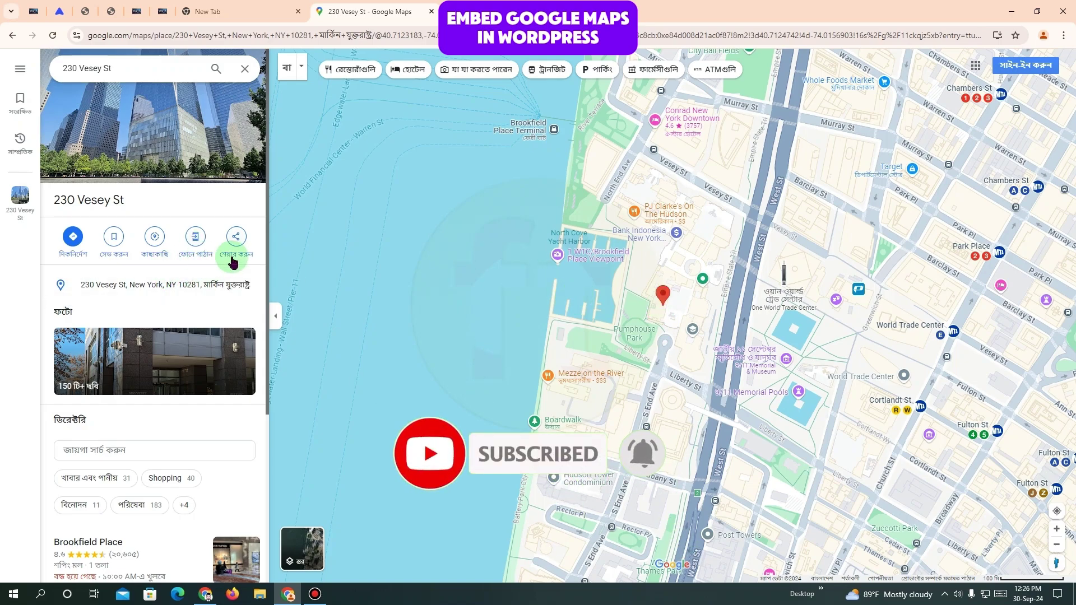
# Step: Open the share options for the found location and translate the page into English
pyautogui.click(237, 237)
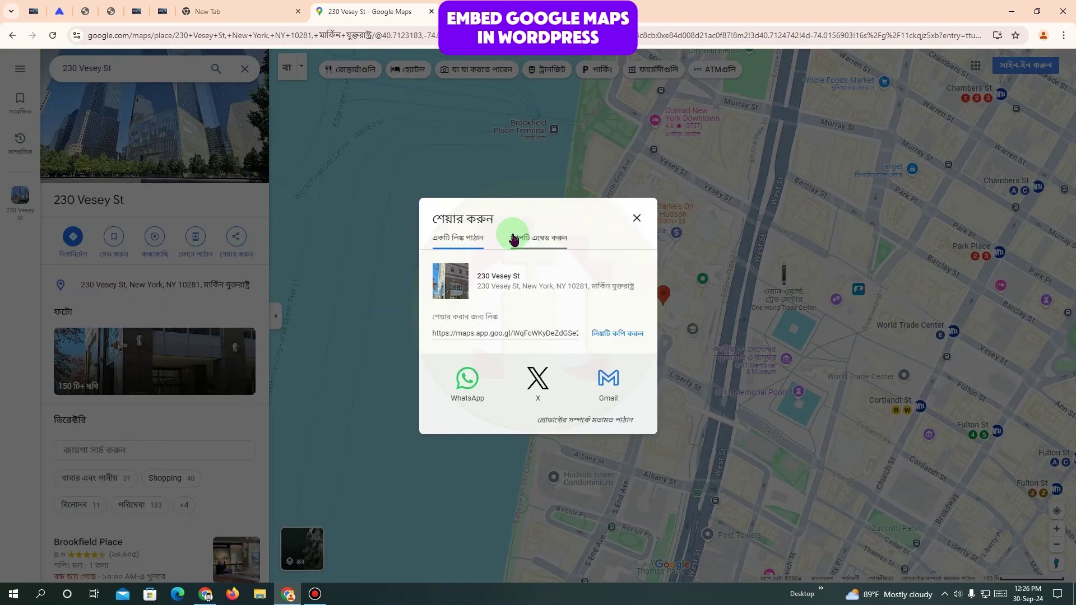
pyautogui.rightClick(567, 218)
pyautogui.click(523, 267)
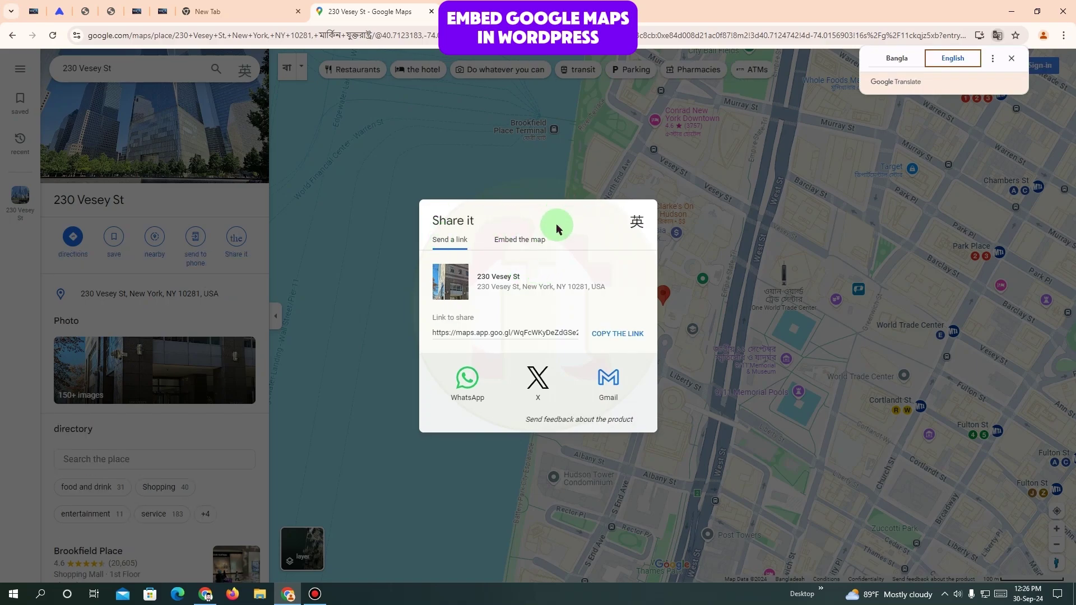
# Step: Display the map's embed option and copy its HTML iframe code
pyautogui.click(513, 241)
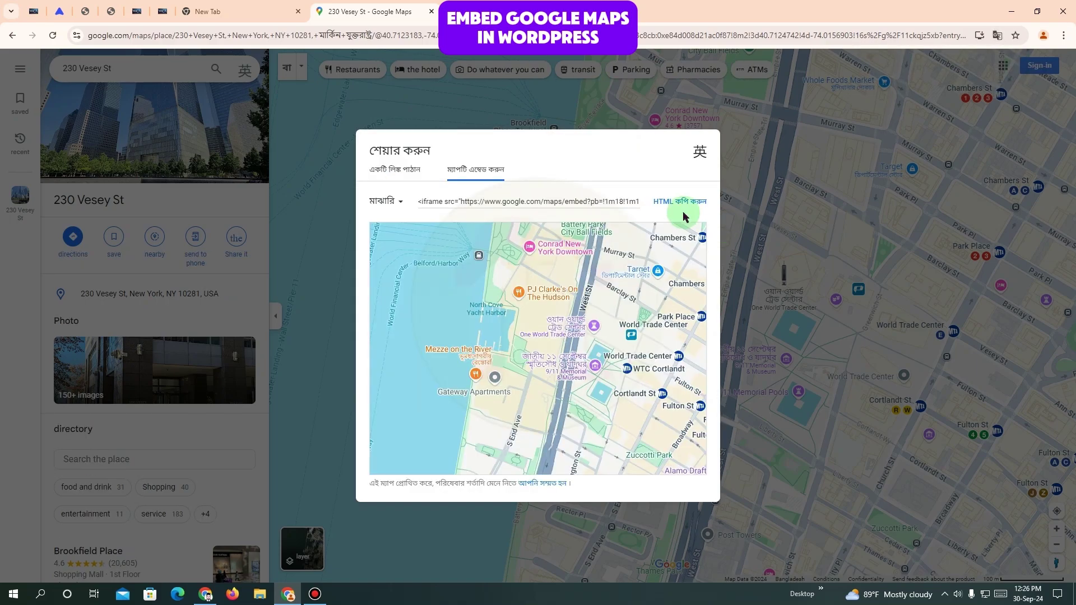
pyautogui.click(670, 208)
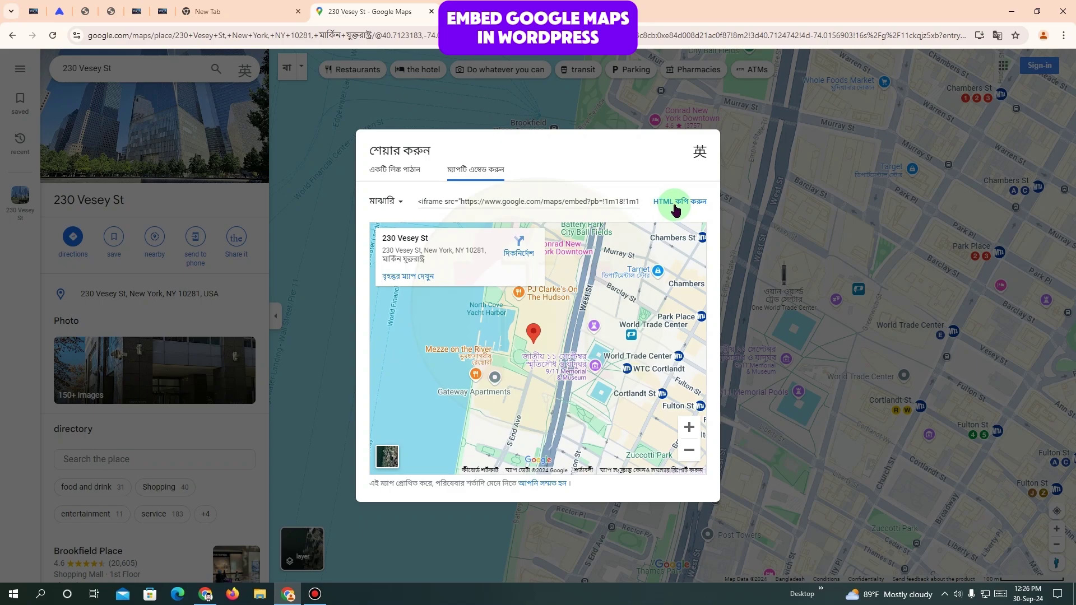
pyautogui.click(678, 202)
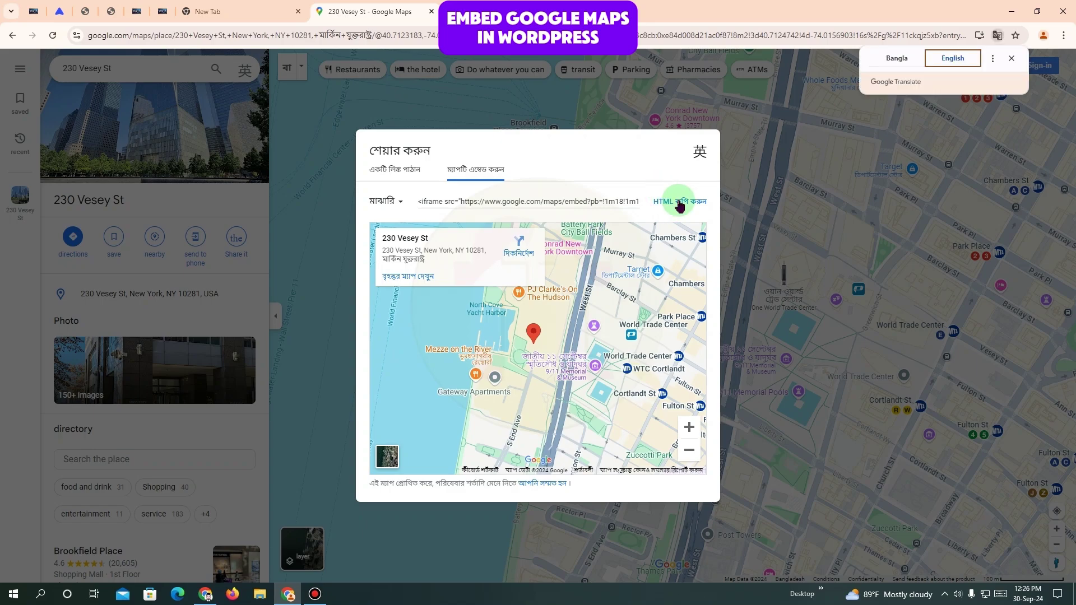
pyautogui.click(653, 202)
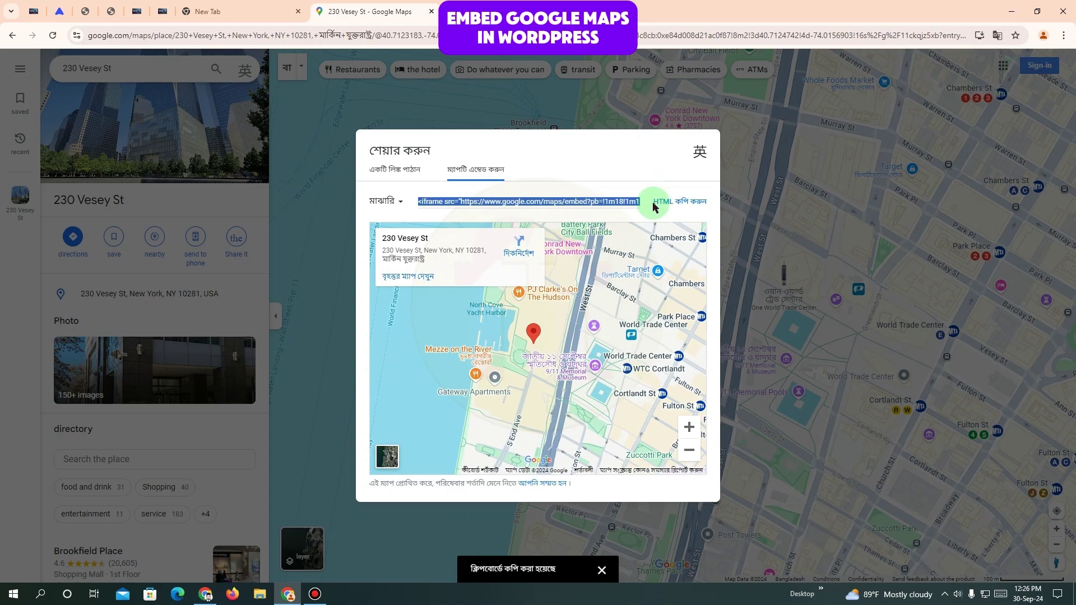
# Step: Return to the untitled WordPress post and add a Custom HTML block, found by searching for "html"
pyautogui.click(235, 12)
pyautogui.click(162, 11)
pyautogui.click(325, 189)
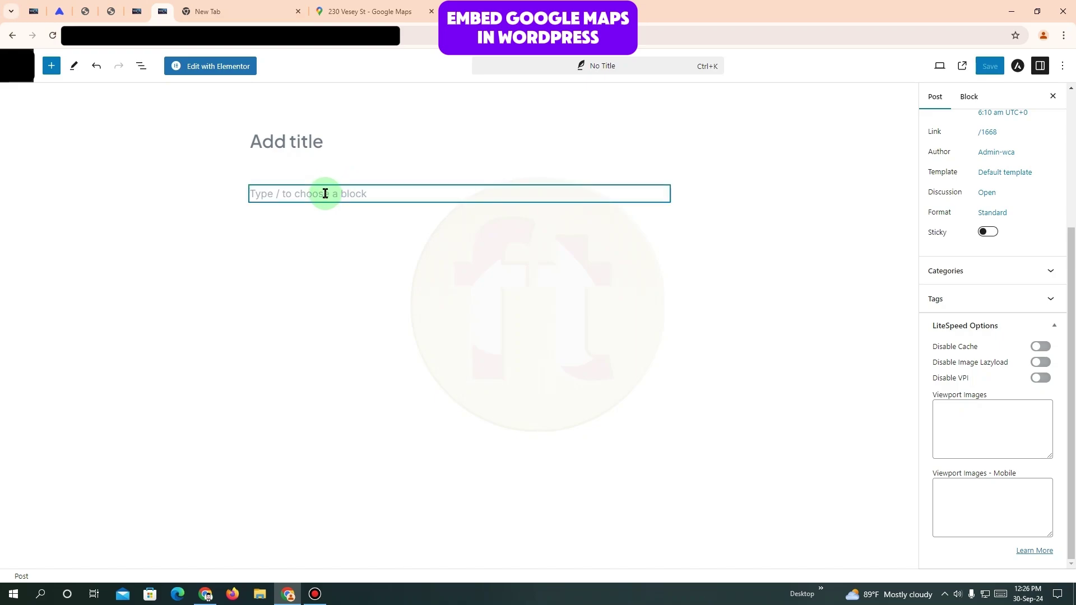
pyautogui.click(232, 197)
pyautogui.click(325, 199)
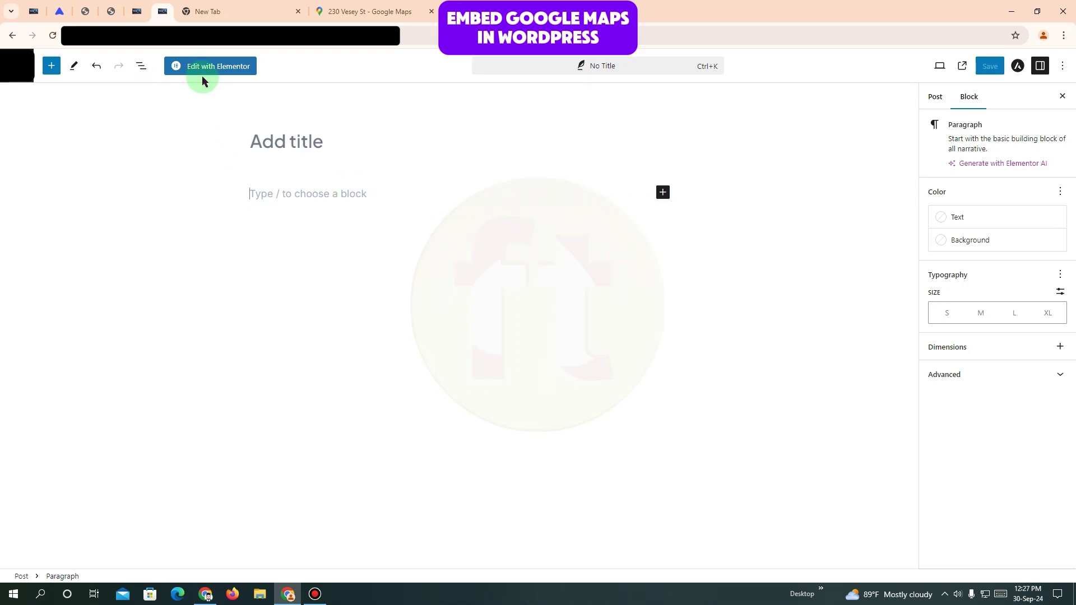
pyautogui.click(357, 194)
pyautogui.click(355, 195)
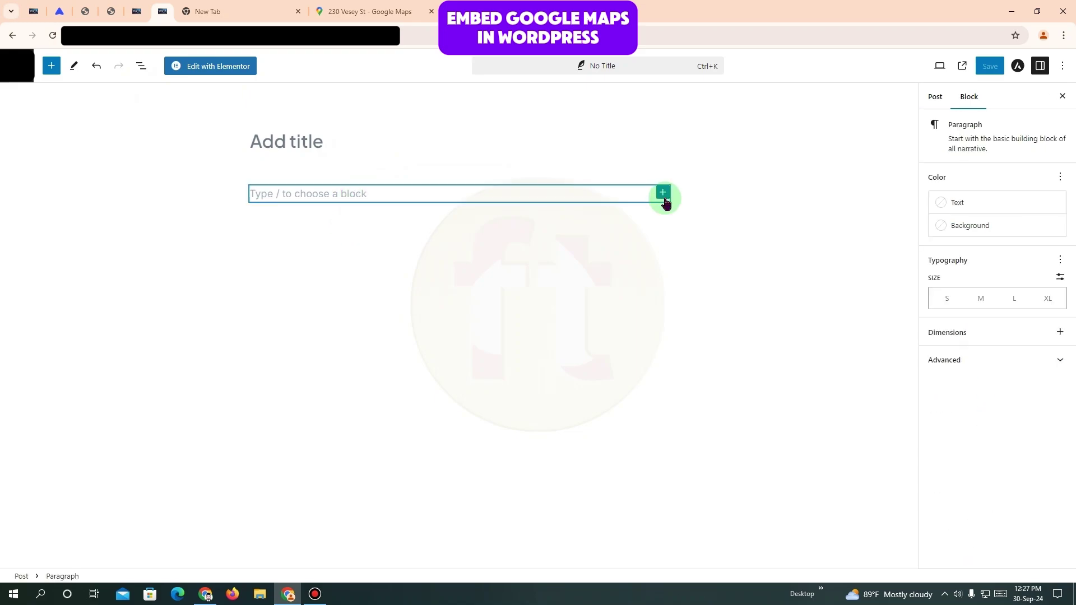
pyautogui.click(663, 193)
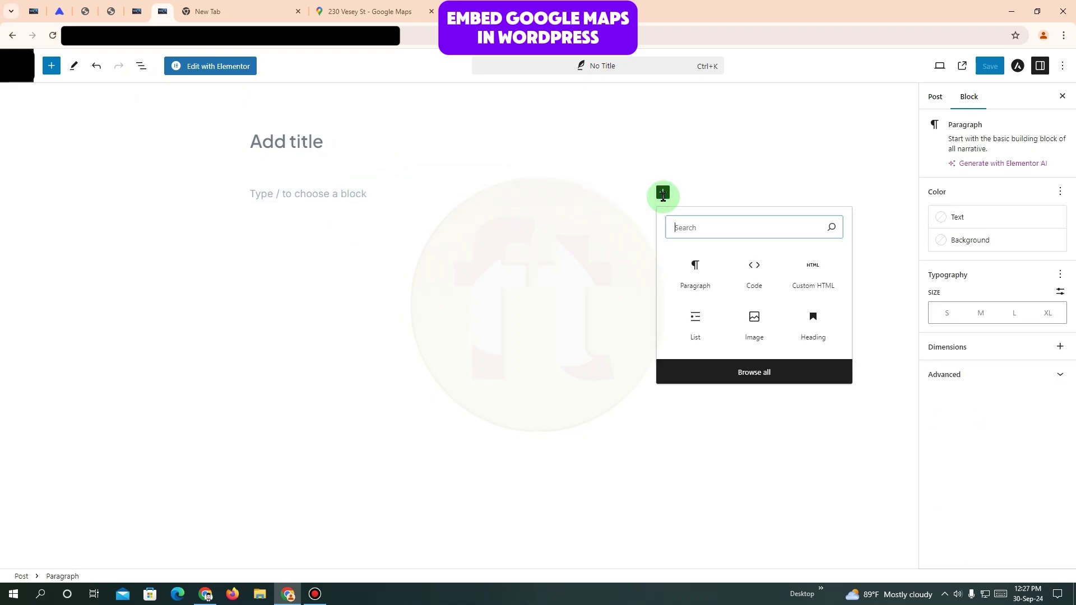
pyautogui.write('html')
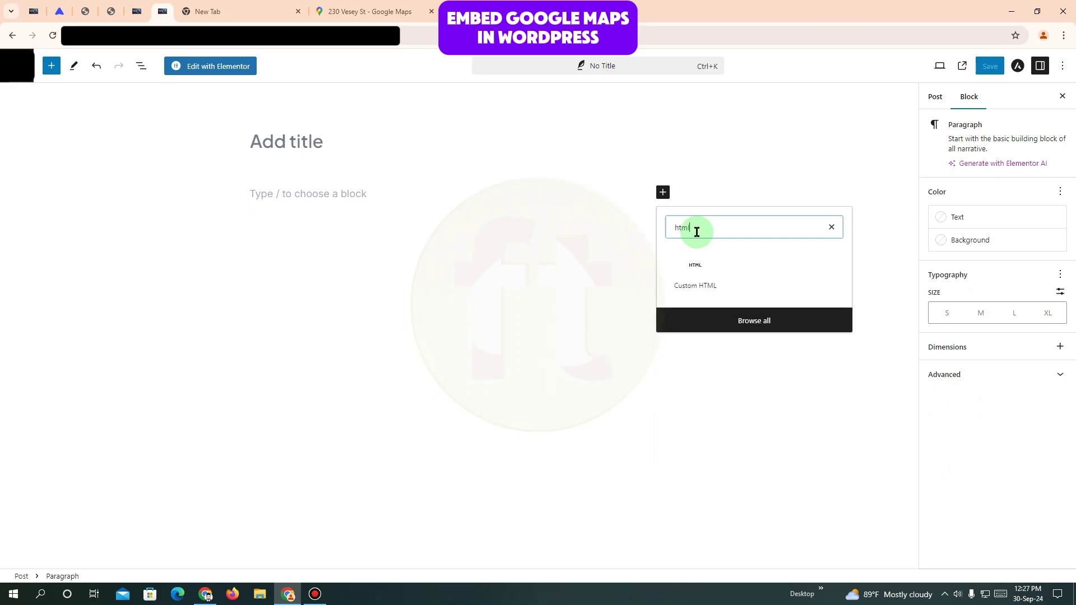
pyautogui.click(679, 282)
# Step: Paste the copied Google Maps iframe code into the Custom HTML block and save the post
pyautogui.click(293, 198)
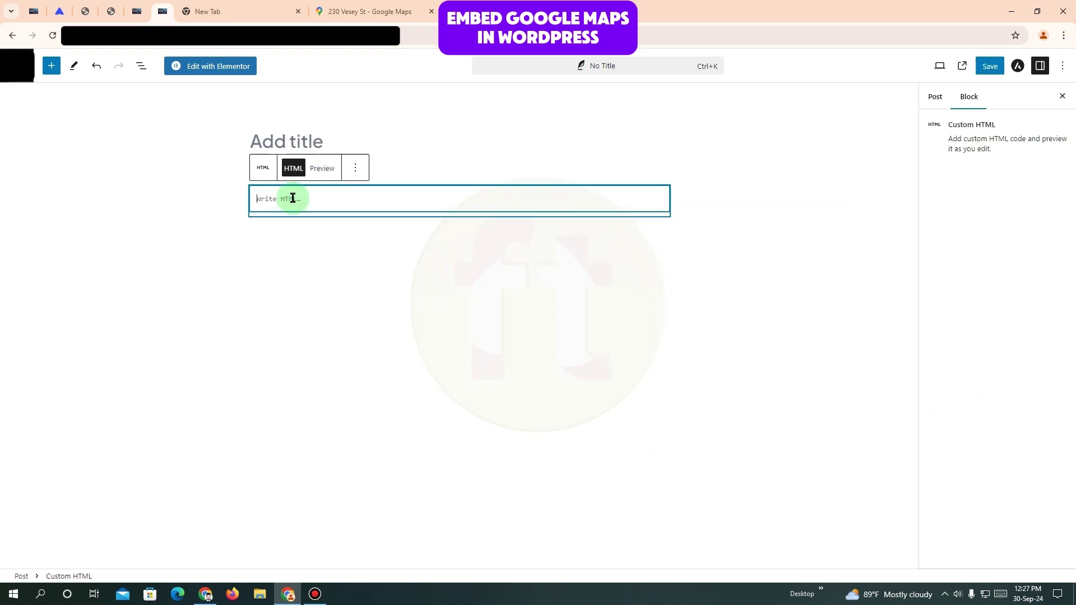
pyautogui.hotkey('ctrl', 'v')
pyautogui.click(339, 322)
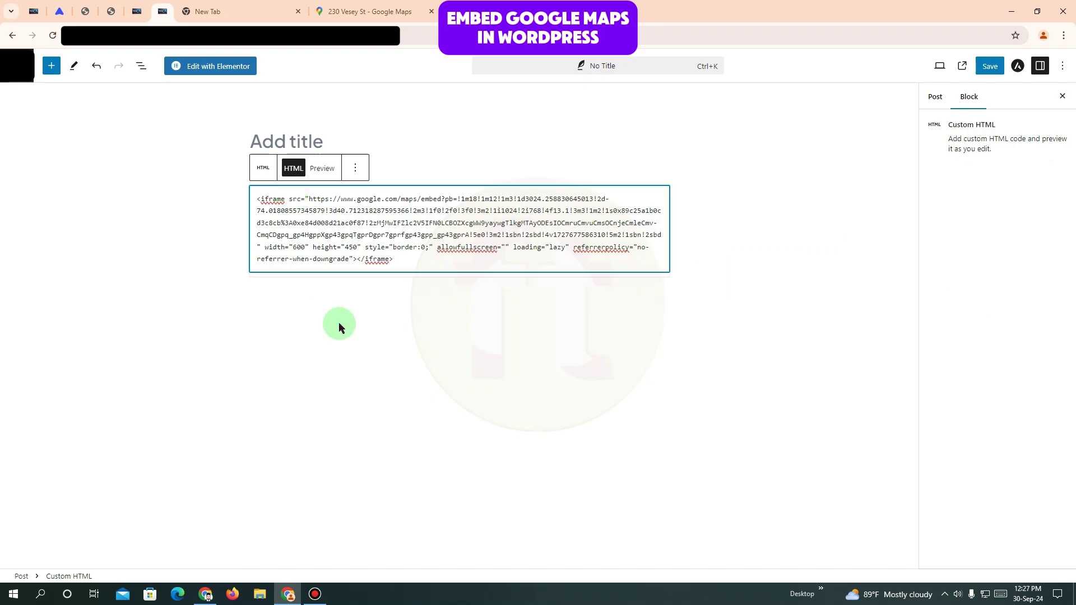
pyautogui.click(990, 66)
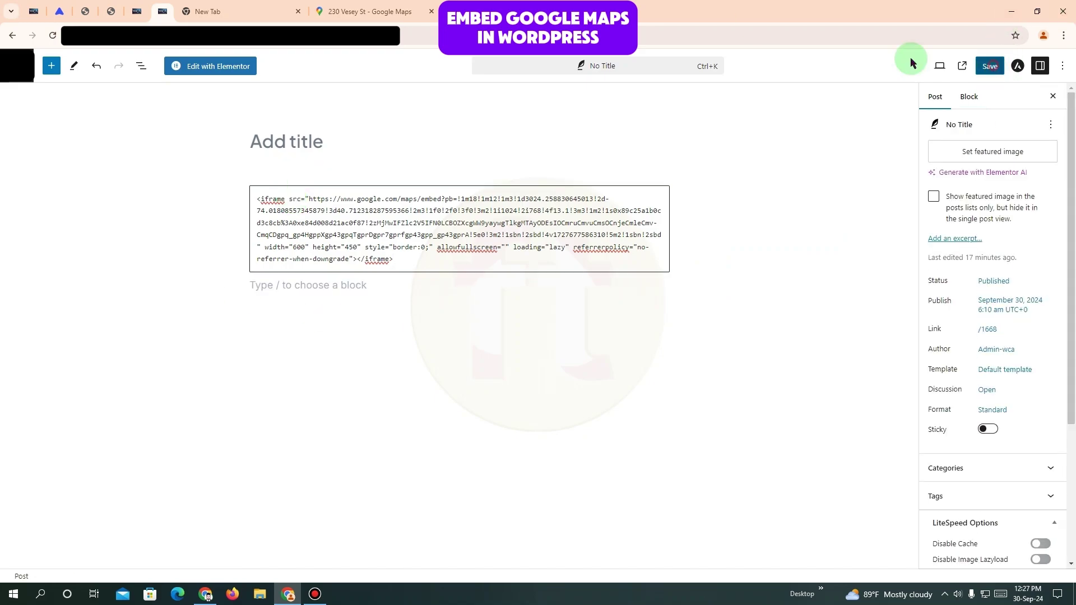
# Step: View the published post and check the embedded map on the page
pyautogui.click(103, 557)
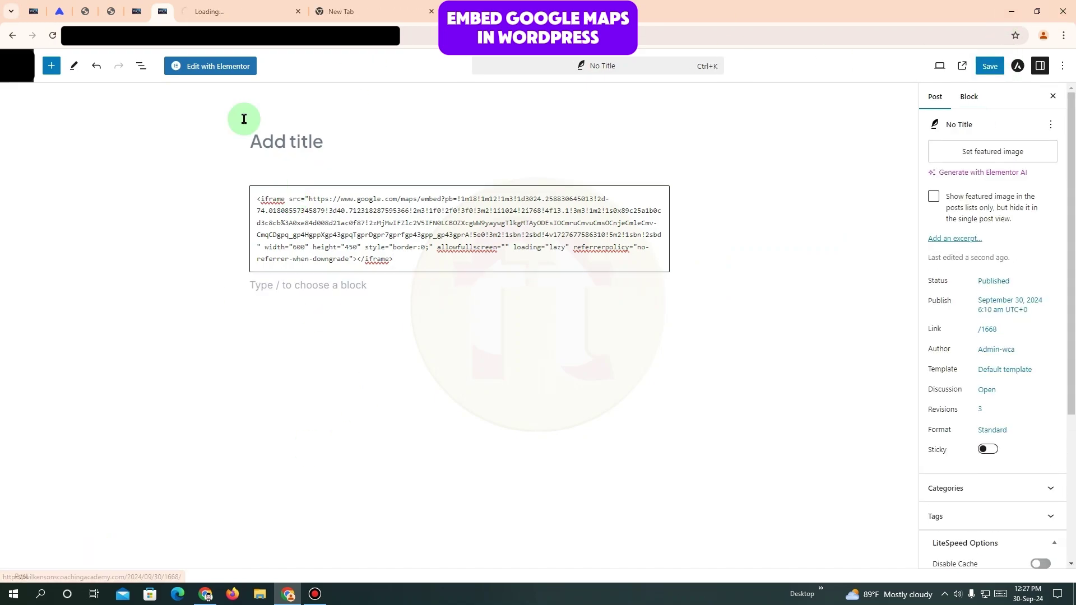
pyautogui.scroll(1, 483, 324)
pyautogui.scroll(-2, 713, 326)
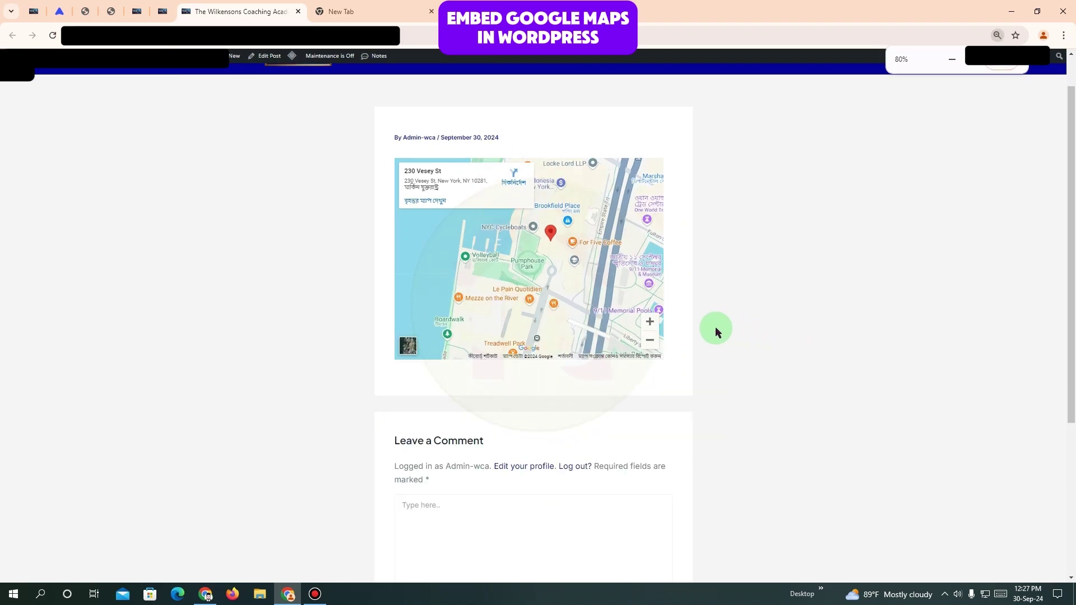
# Step: Check the embedded map on the published post at different zoom levels, and review the iframe's width and height attributes in the Custom HTML block
pyautogui.scroll(3, 711, 331)
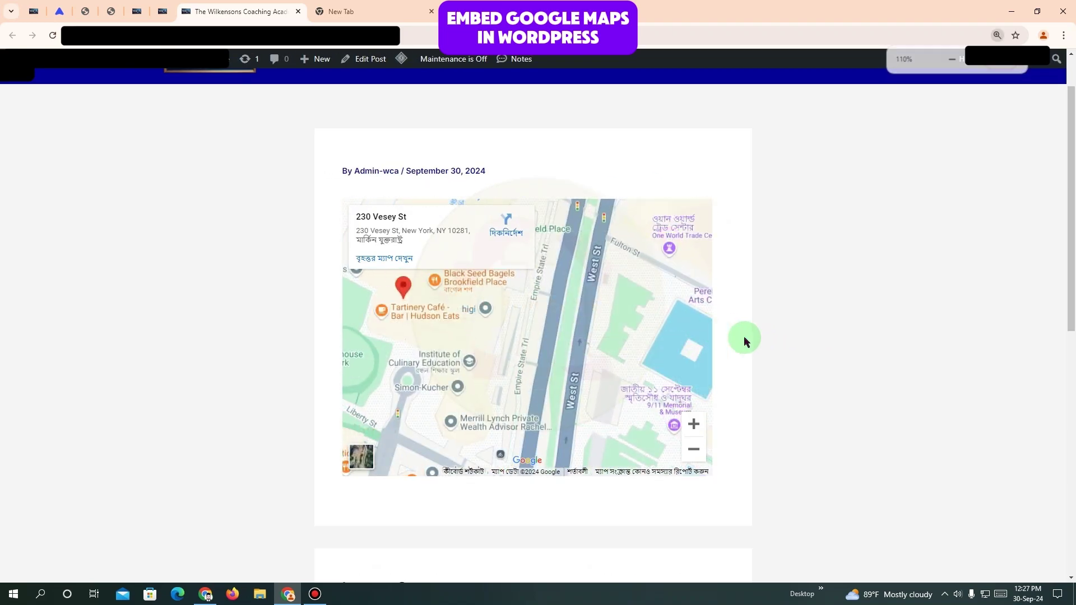
pyautogui.hotkey('ctrl', '+')
pyautogui.click(164, 12)
pyautogui.click(400, 238)
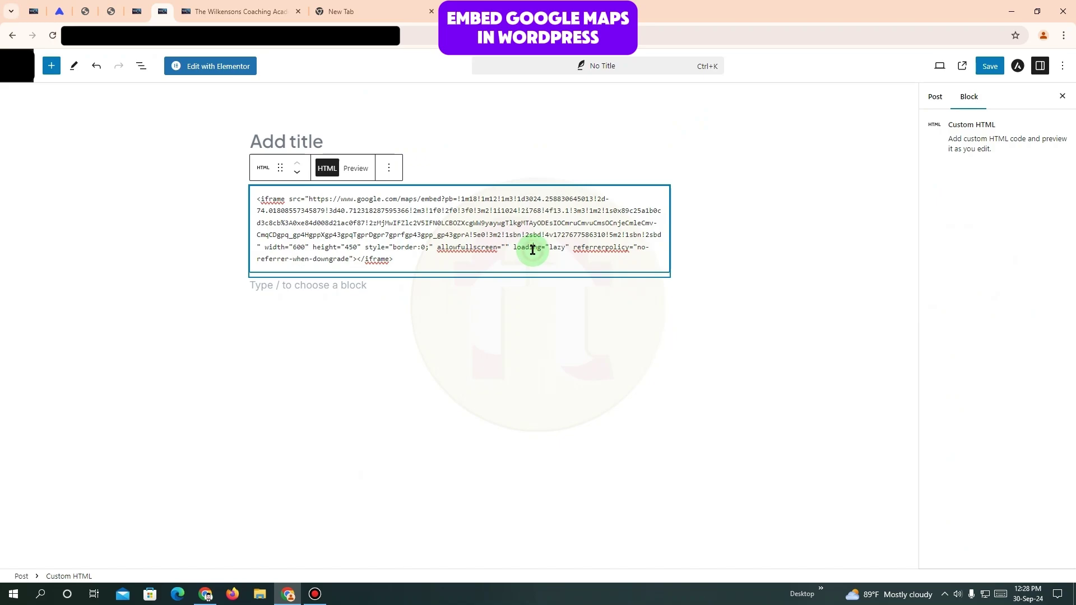
pyautogui.click(532, 249)
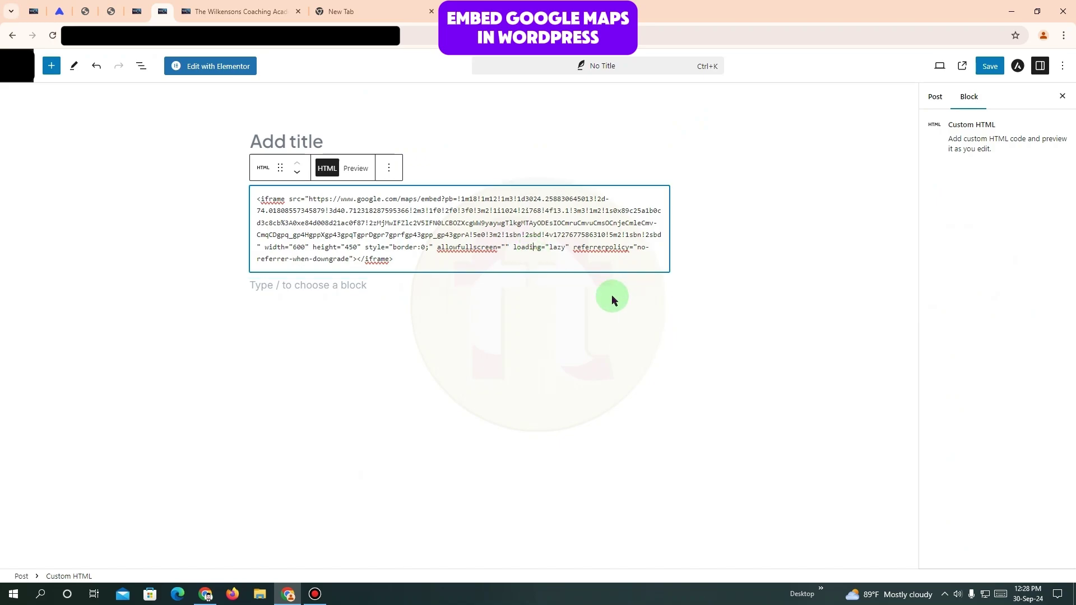
pyautogui.click(612, 299)
pyautogui.click(271, 247)
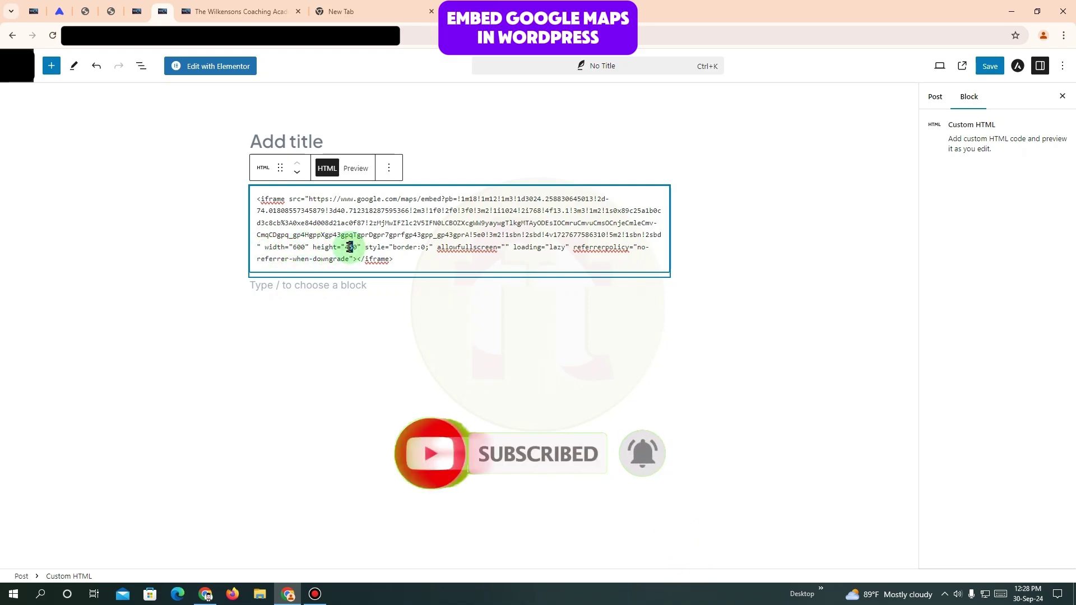
pyautogui.moveTo(348, 247); pyautogui.dragTo(352, 247)
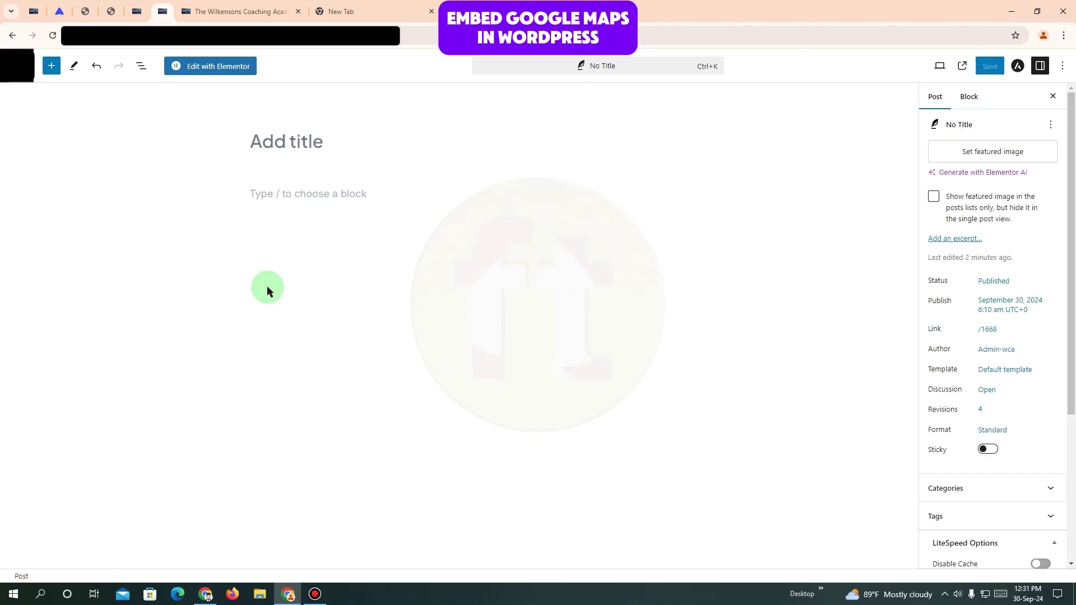
# Step: Open the emptied post in Elementor, leaving the block editor, and add a Flexbox container with the Direction Column structure
pyautogui.click(210, 72)
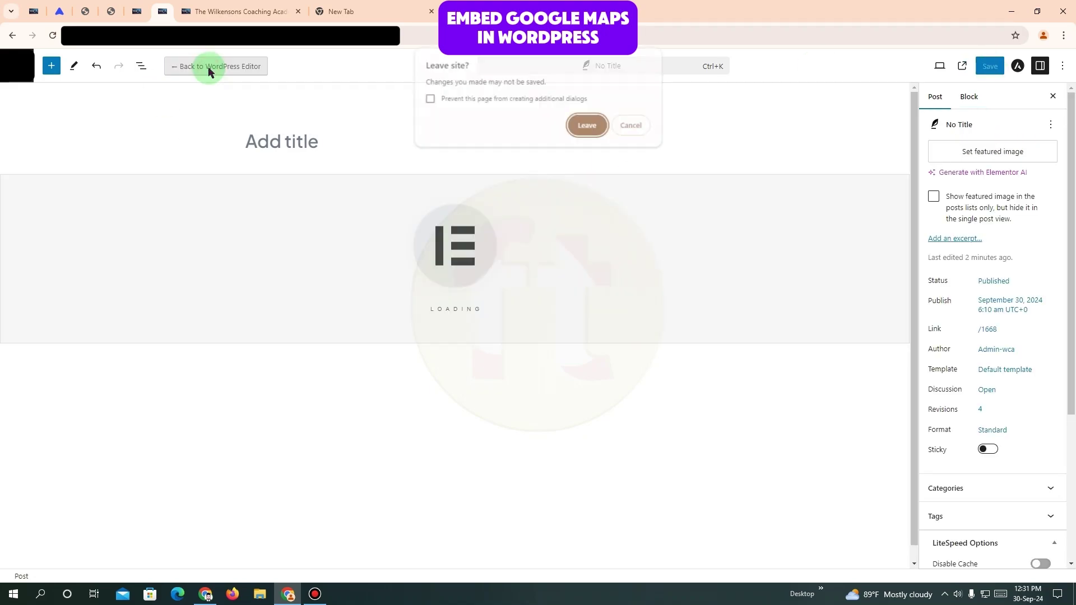
pyautogui.click(587, 125)
pyautogui.click(588, 270)
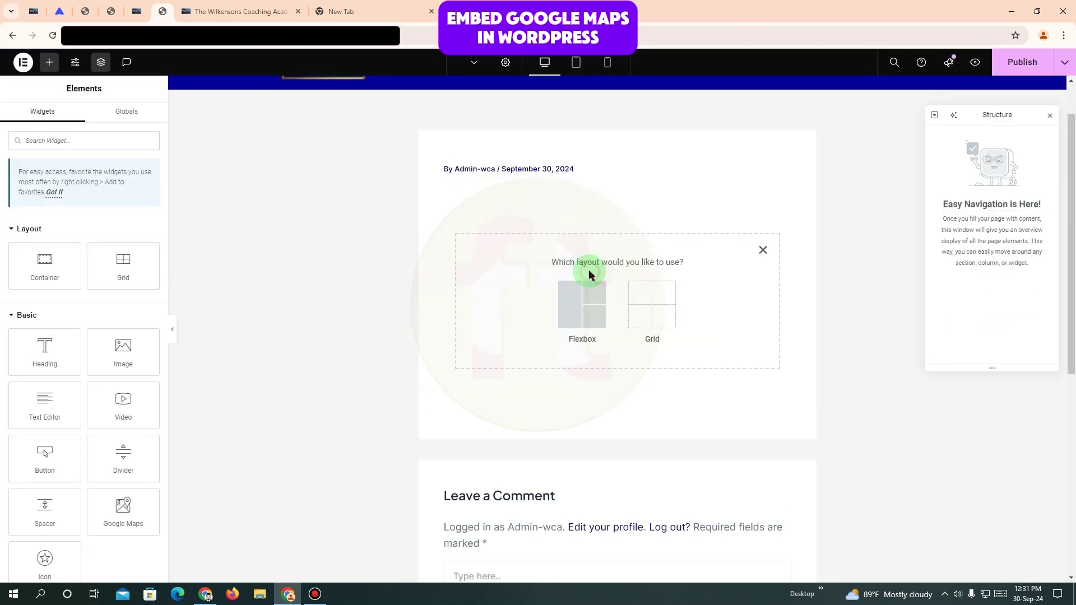
pyautogui.click(569, 307)
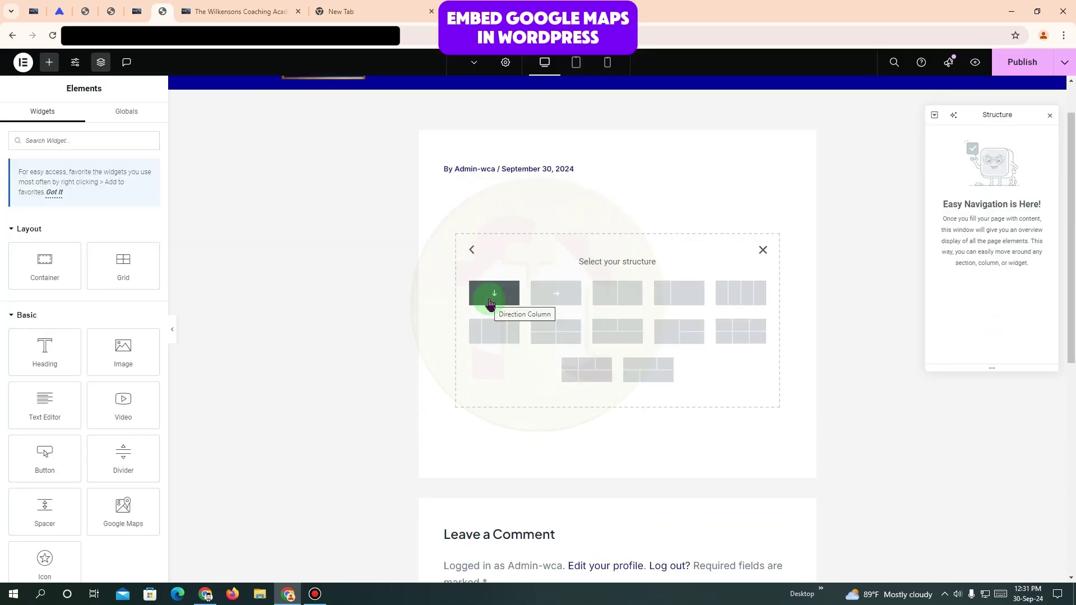
pyautogui.click(483, 295)
pyautogui.scroll(1, 613, 265)
# Step: Search the widgets for "html" and place the HTML widget inside the new container
pyautogui.click(616, 263)
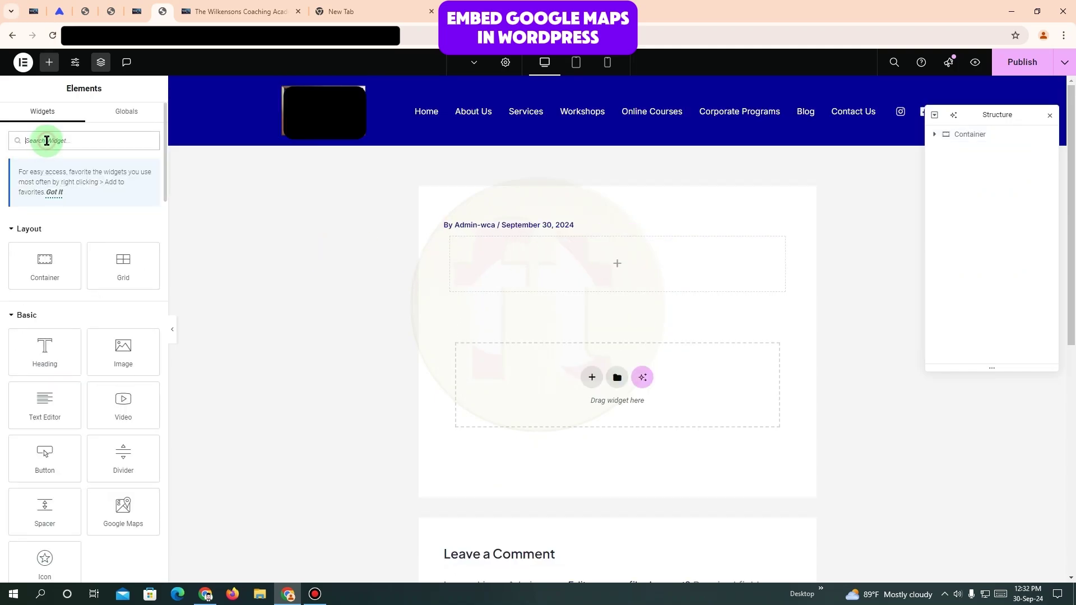
pyautogui.write('html')
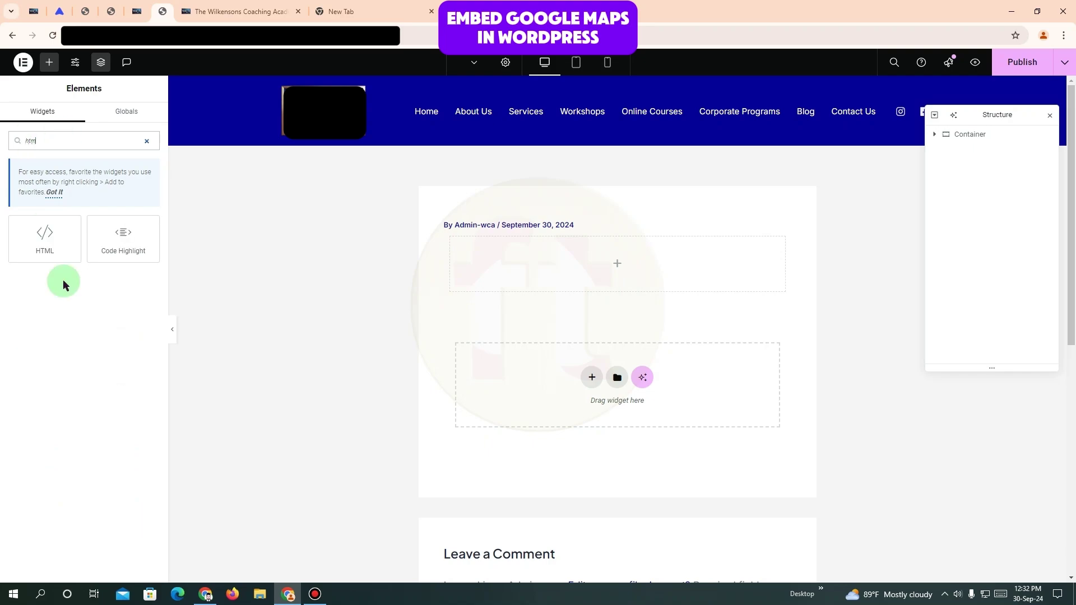
pyautogui.moveTo(56, 246); pyautogui.dragTo(588, 250)
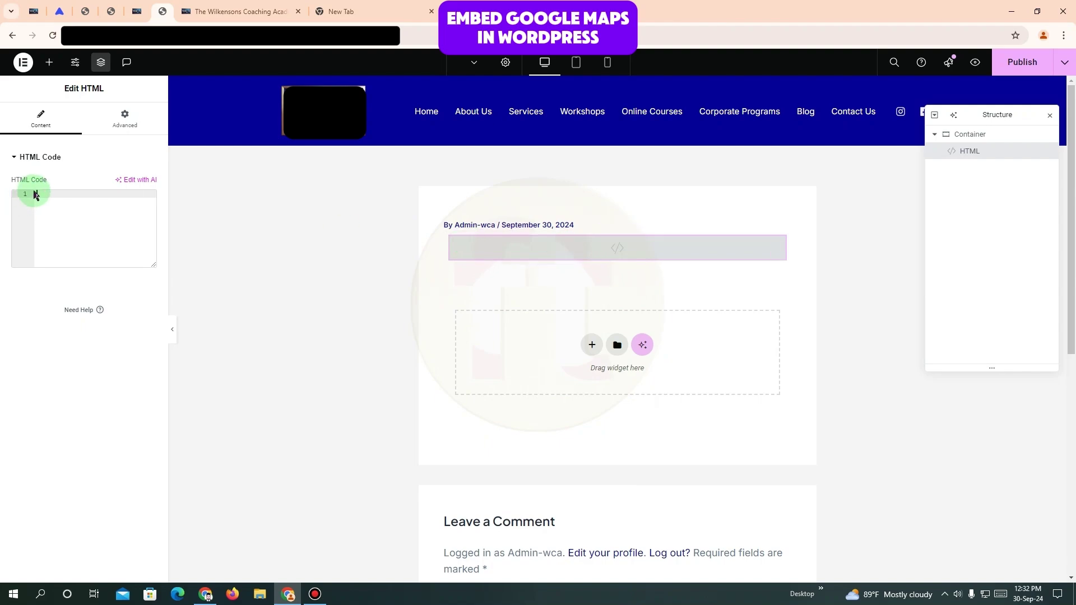
# Step: Paste the copied Google Maps iframe code into the HTML widget and publish the post
pyautogui.hotkey('ctrl', 'v')
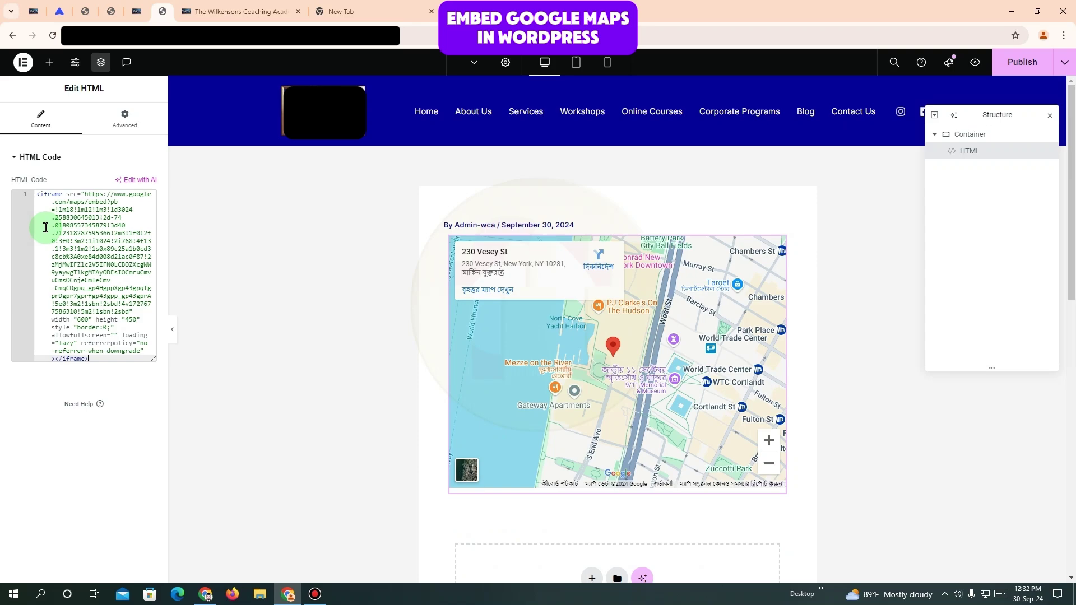
pyautogui.scroll(-1, 416, 331)
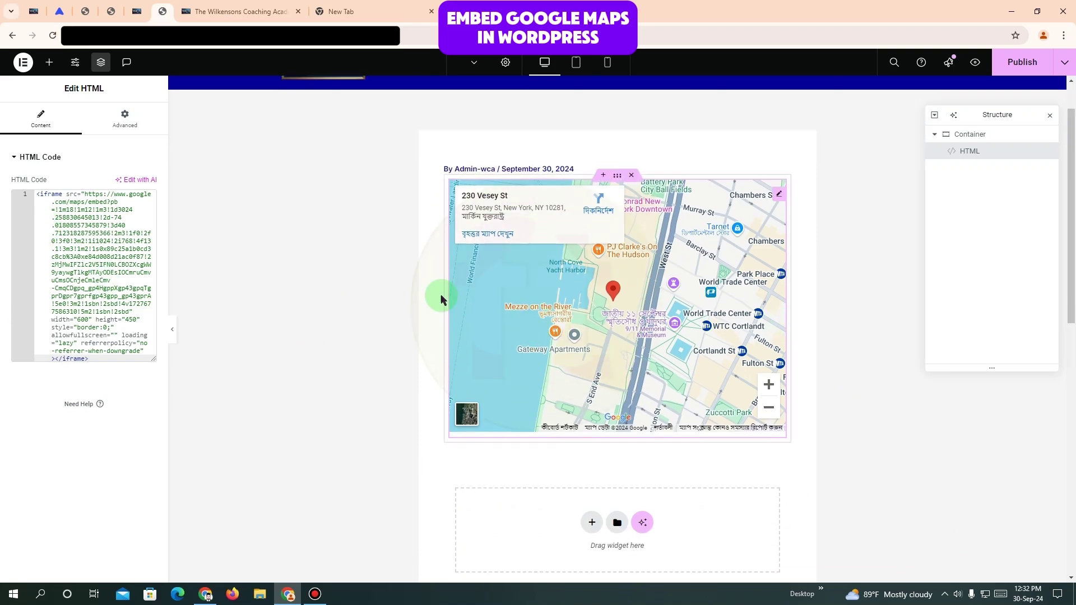
pyautogui.click(412, 288)
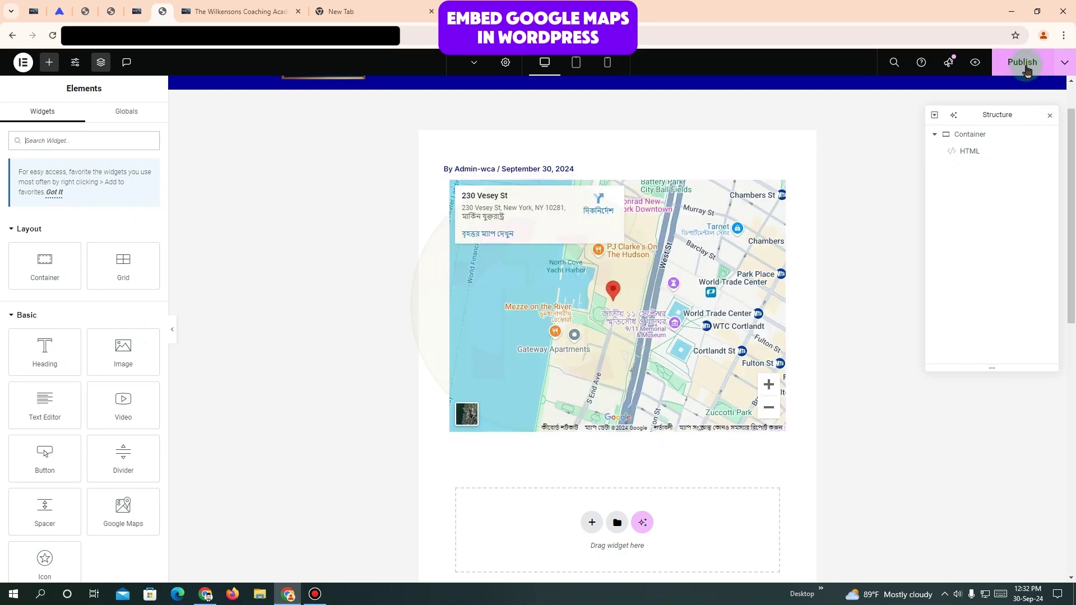
pyautogui.click(1012, 65)
# Step: Reload the published post and check the embedded map on the page
pyautogui.hotkey('ctrl', 'Tab')
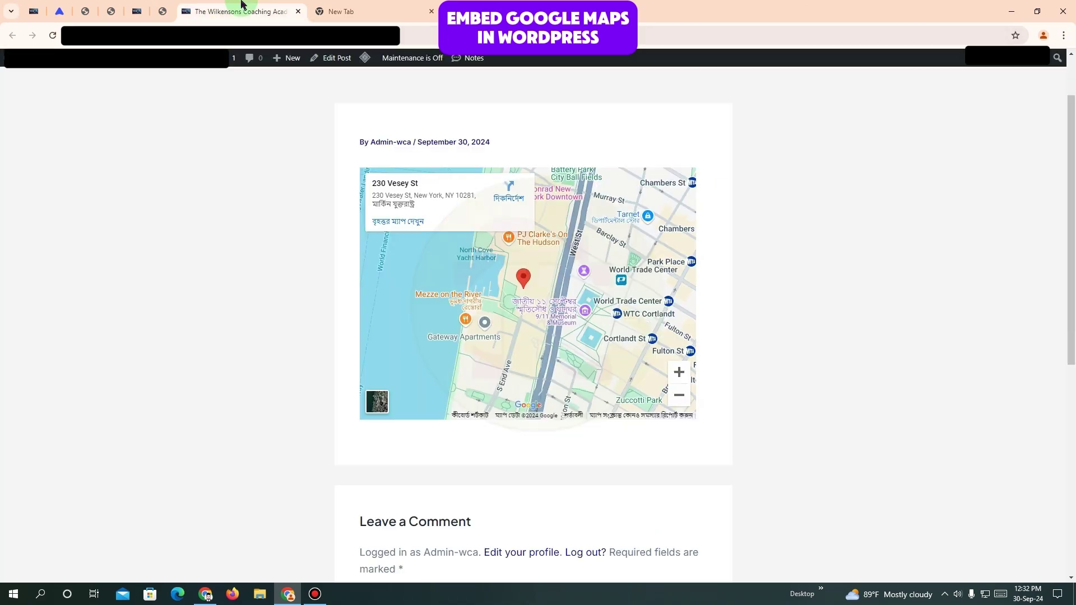
pyautogui.click(54, 36)
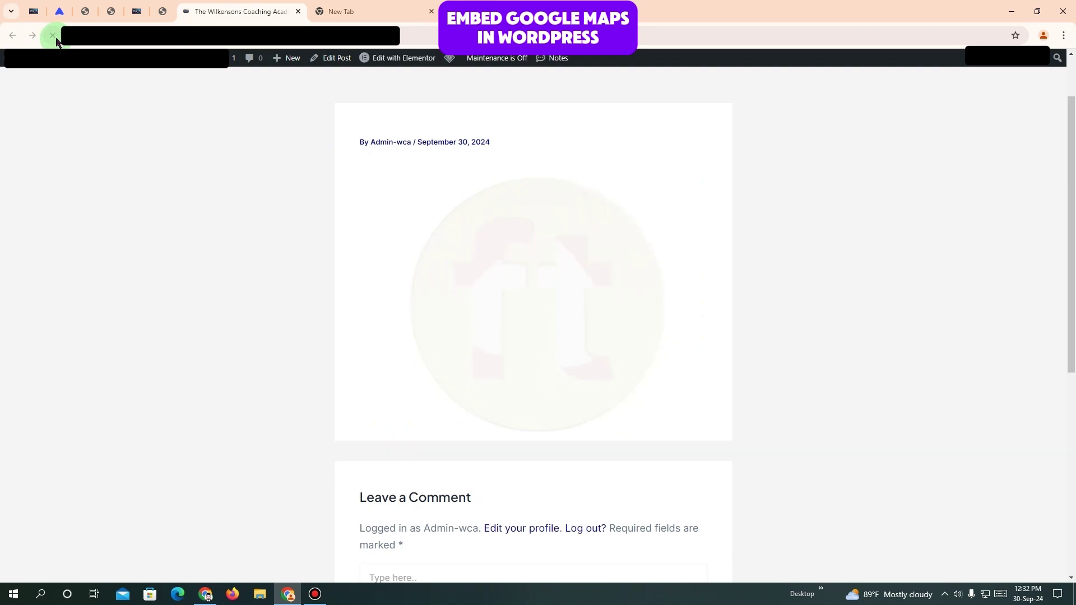
pyautogui.scroll(1, 456, 259)
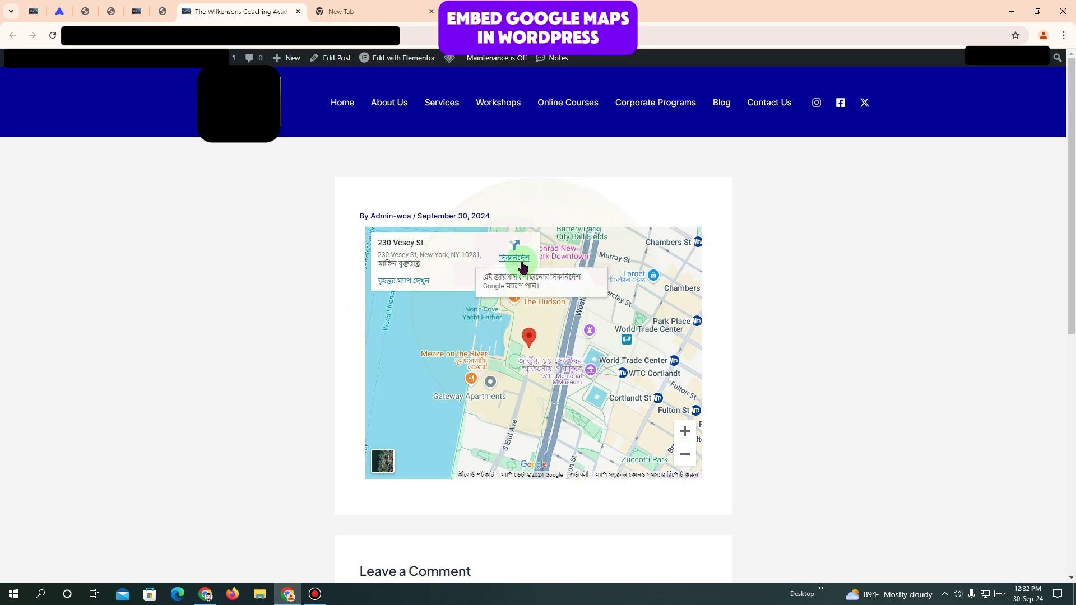
pyautogui.scroll(-3, 320, 346)
pyautogui.scroll(3, 320, 346)
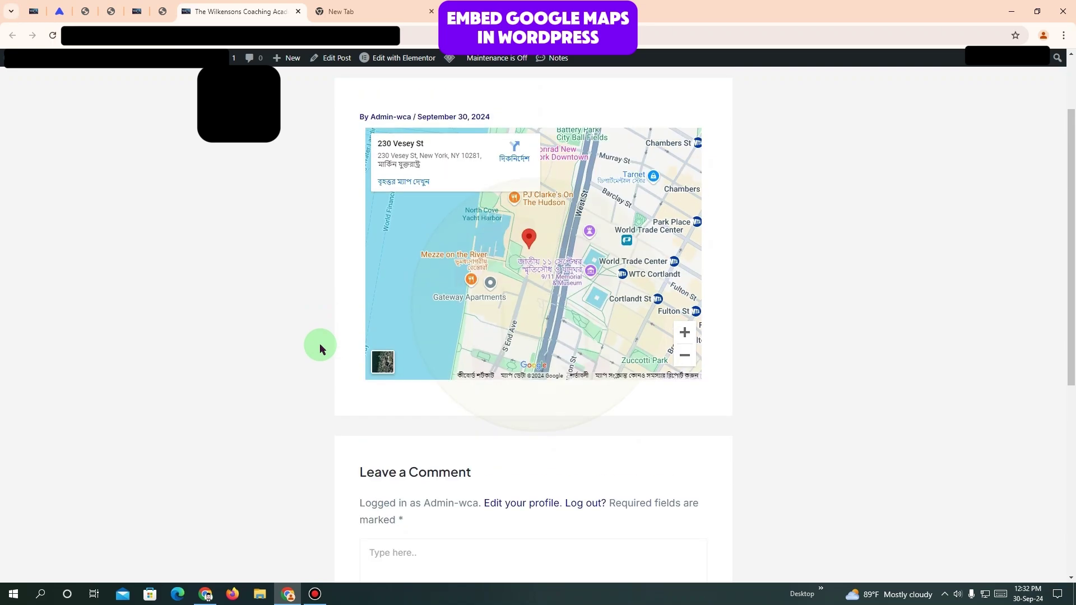
pyautogui.scroll(-5, 311, 357)
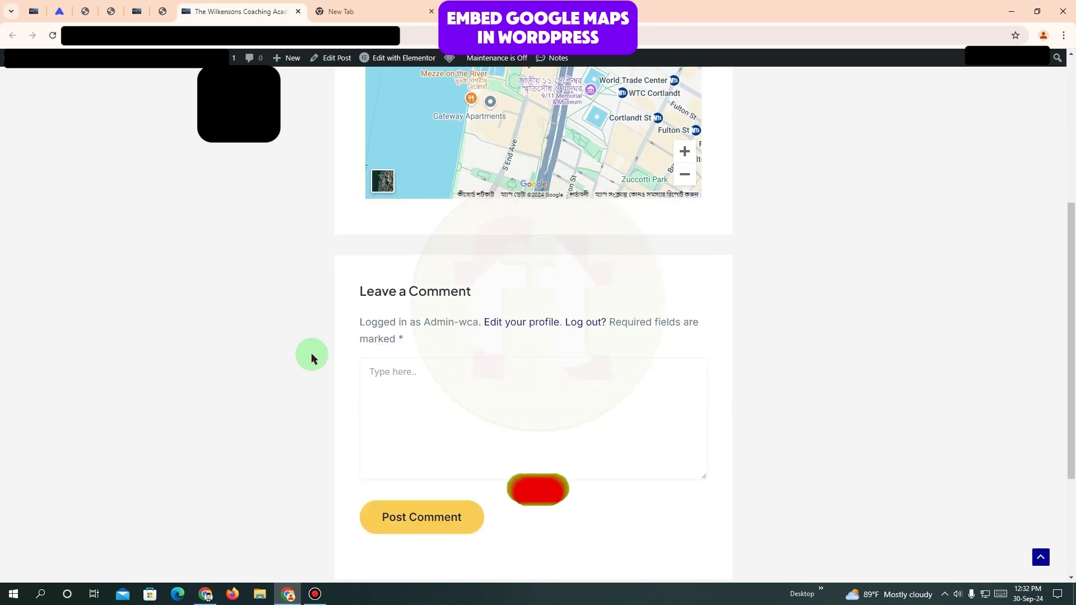
pyautogui.scroll(5, 318, 359)
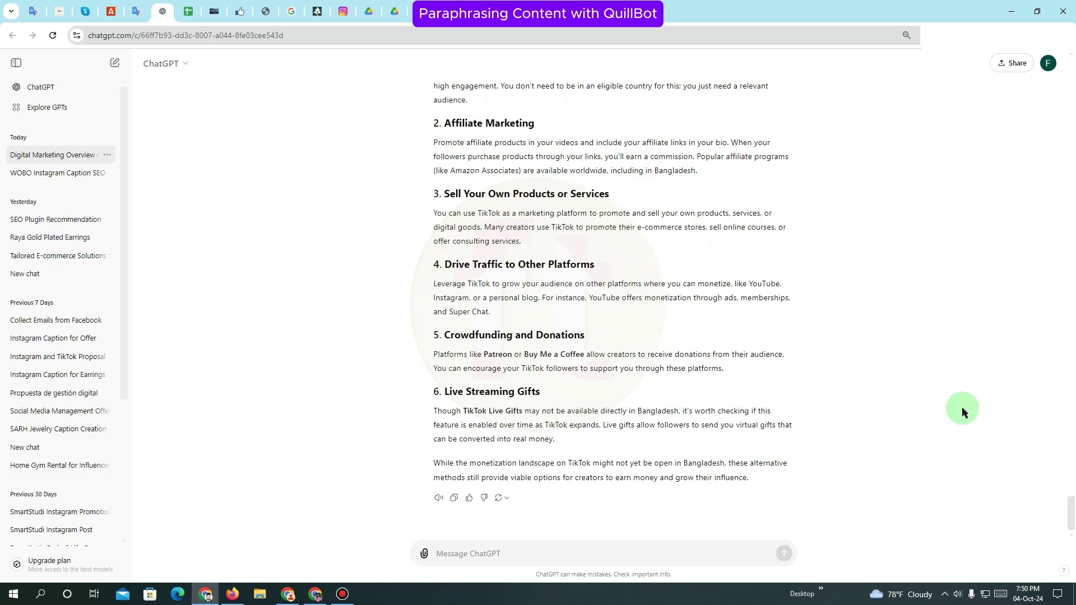
# Step: Switch to the other browser window, search Google for "quillbot", and open QuillBot's Paraphraser tool
pyautogui.hotkey('alt', 'Tab')
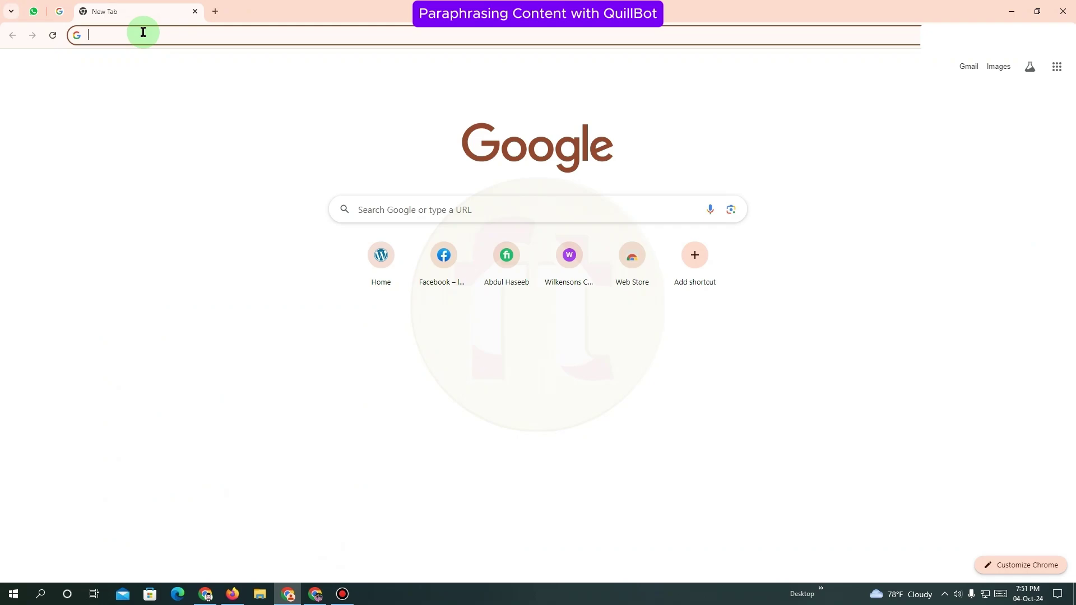
pyautogui.write('quil')
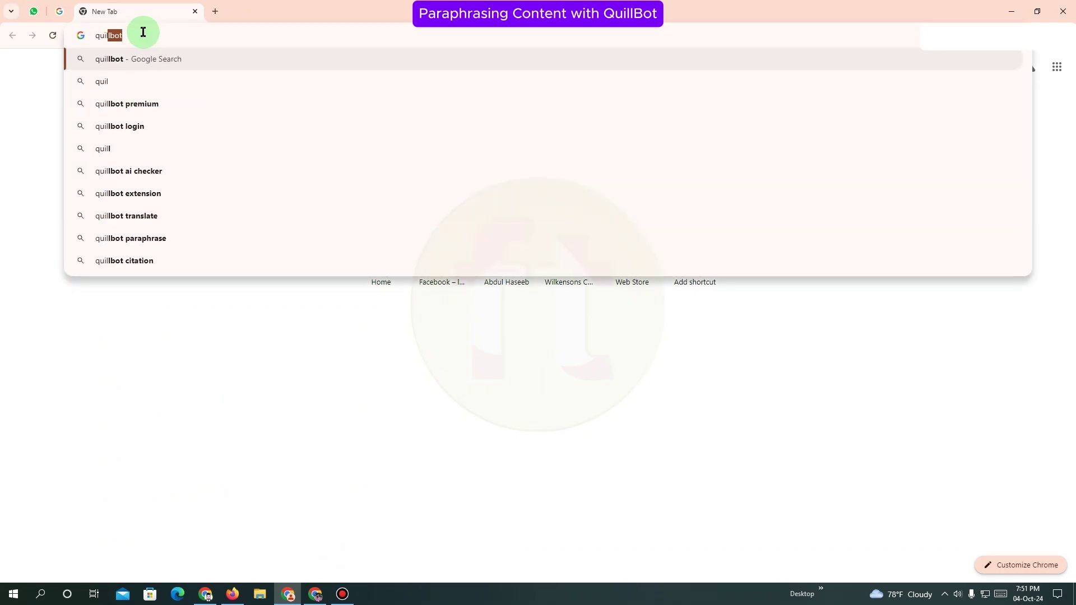
pyautogui.press('Return')
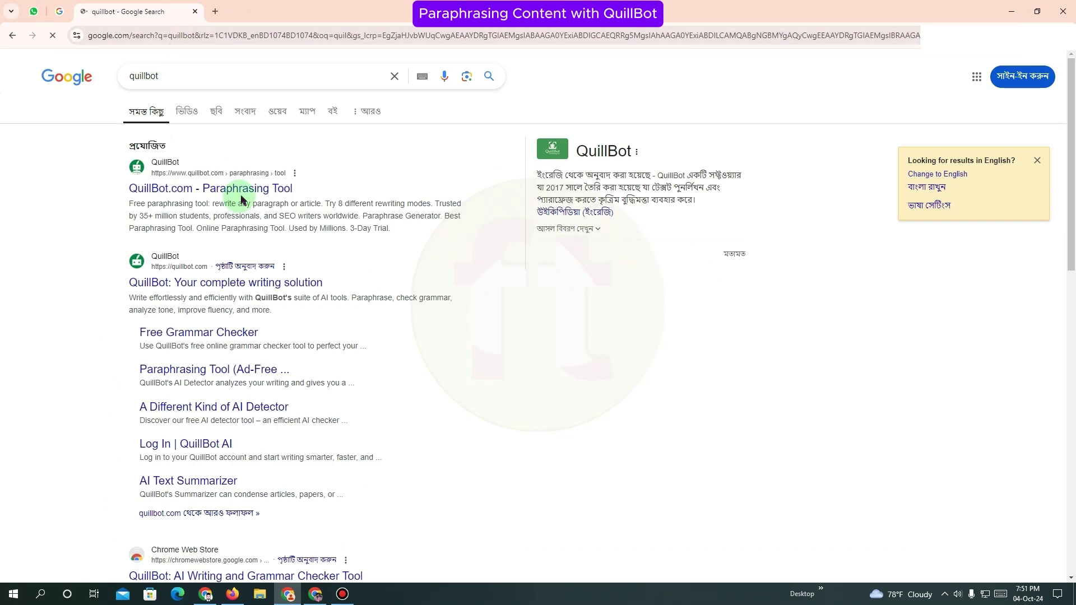
pyautogui.click(137, 175)
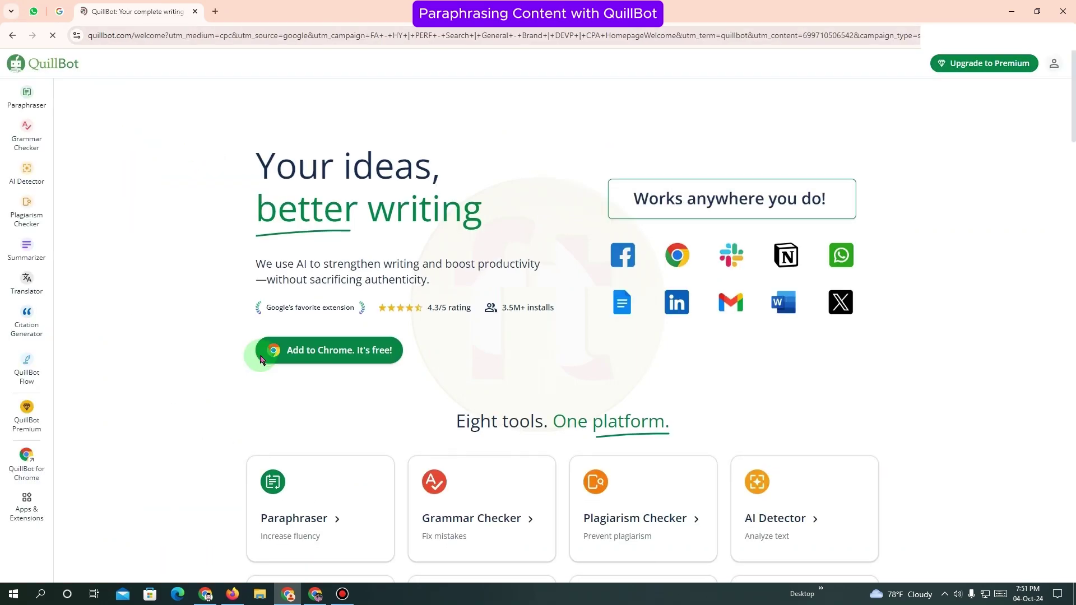
pyautogui.click(330, 361)
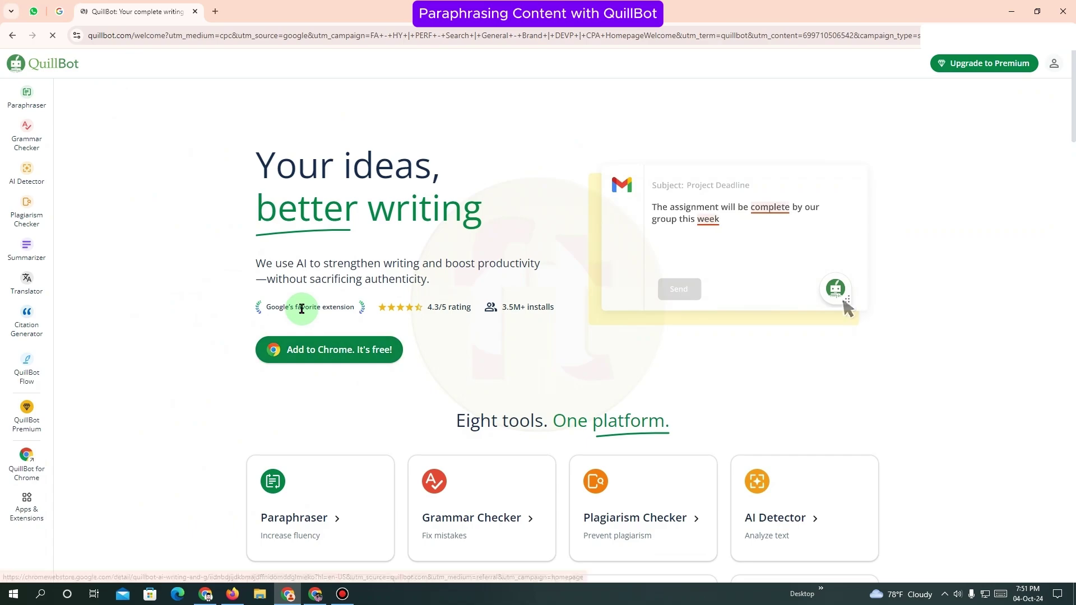
pyautogui.click(23, 94)
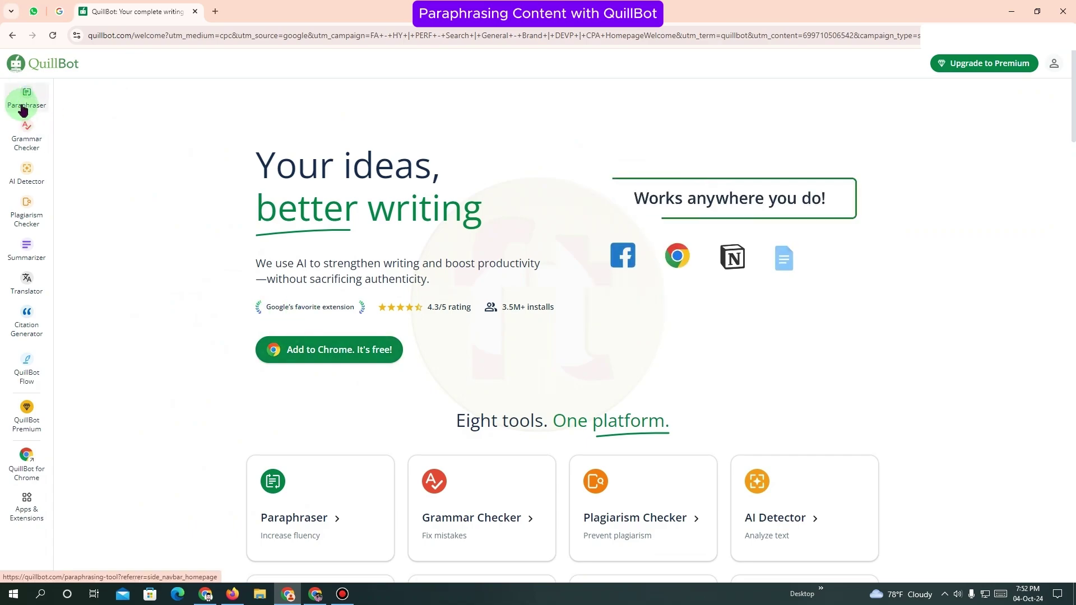
pyautogui.click(295, 358)
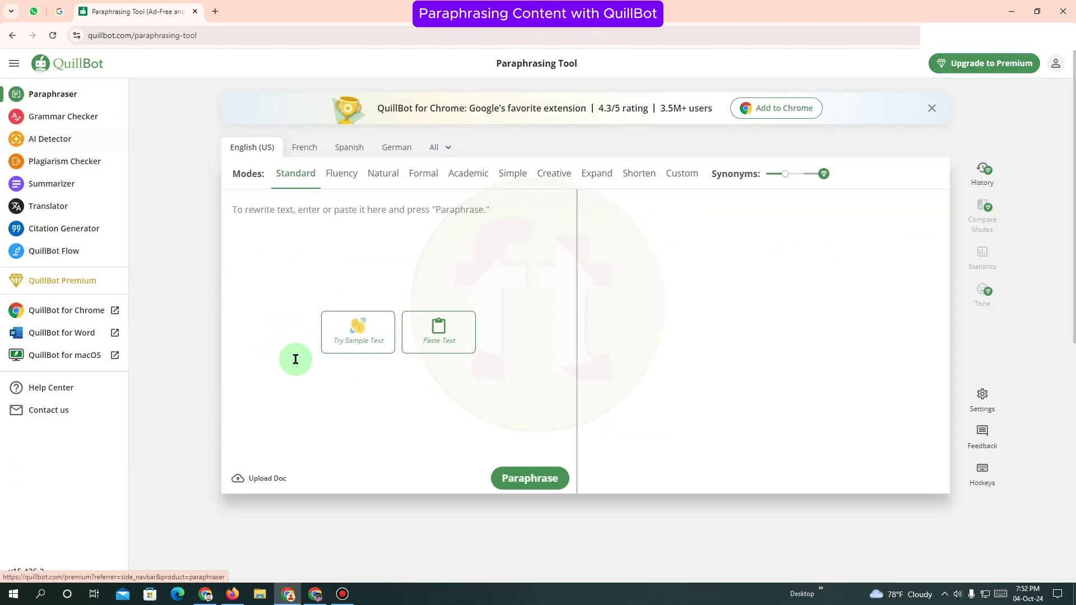
# Step: Copy "Though TikTok Live Gifts may not be available directly in Bangladesh" from the ChatGPT answer and paraphrase it in QuillBot's Standard mode
pyautogui.click(208, 590)
pyautogui.moveTo(433, 410); pyautogui.dragTo(681, 410)
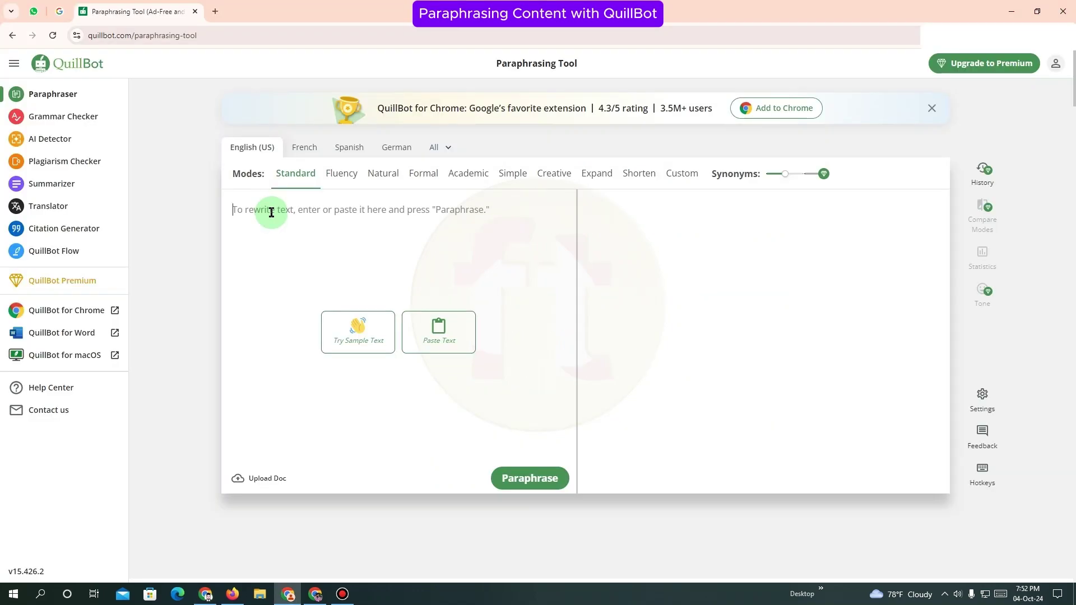
pyautogui.write('Though TikTok Live Gifts may not be available directly in Bangladesh')
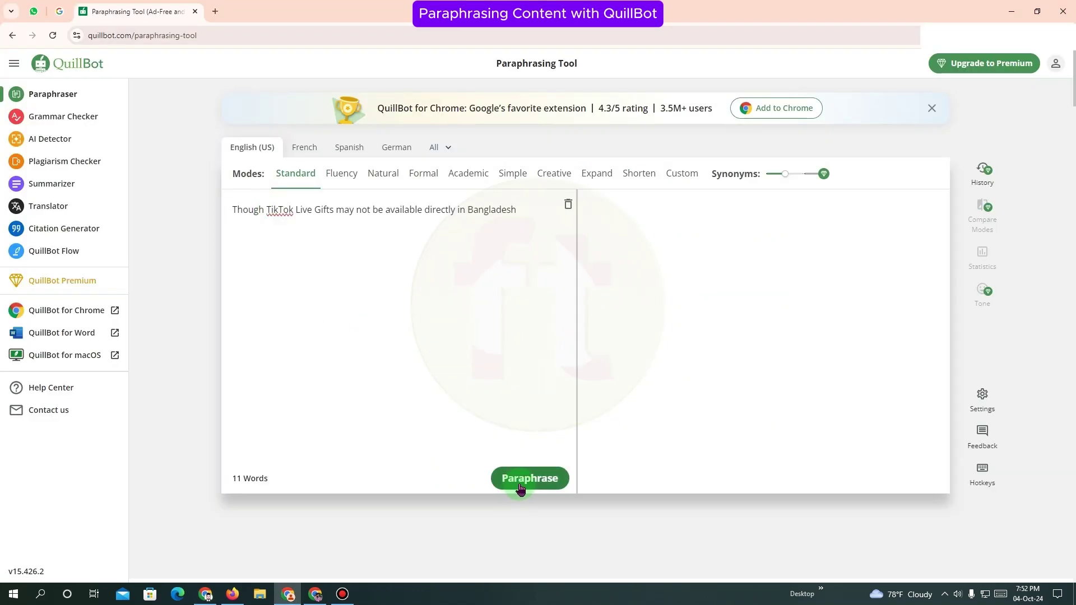
pyautogui.click(521, 485)
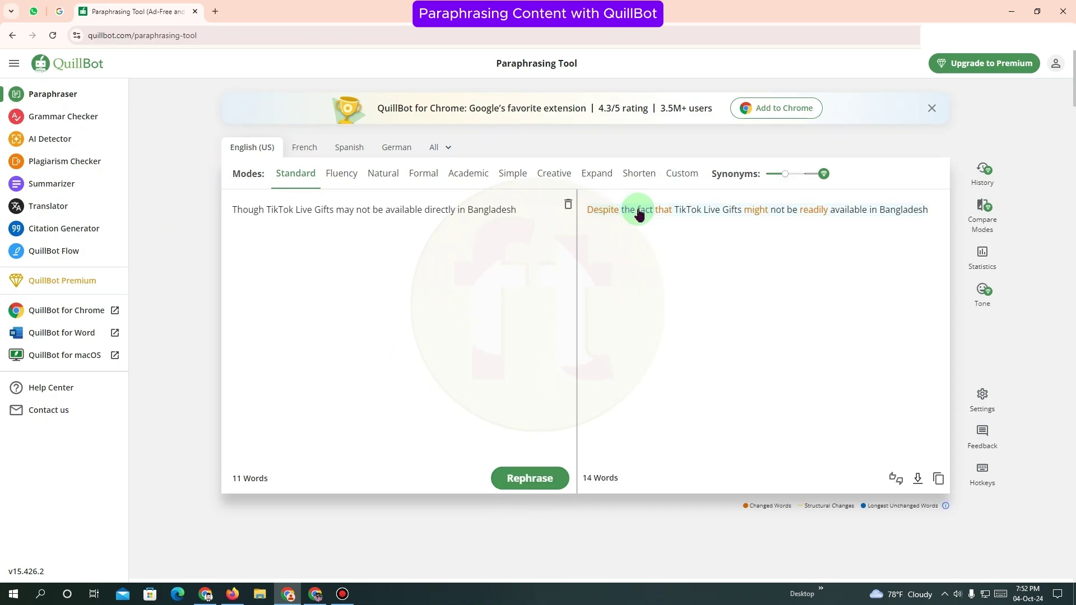
# Step: Copy the paraphrased sentence and paste it into the ChatGPT message box without sending it
pyautogui.click(666, 193)
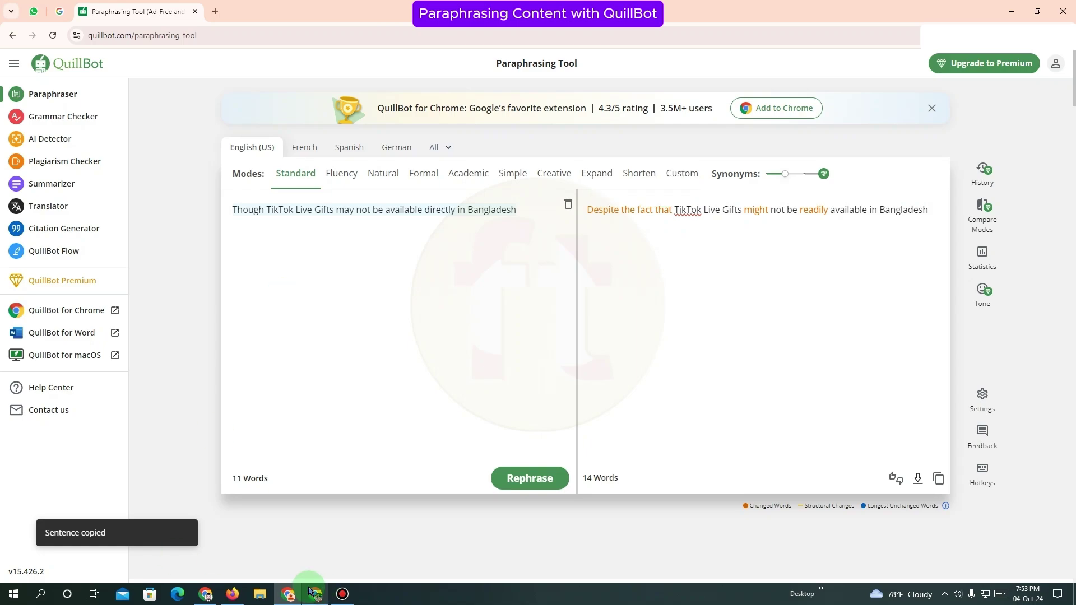
pyautogui.click(205, 594)
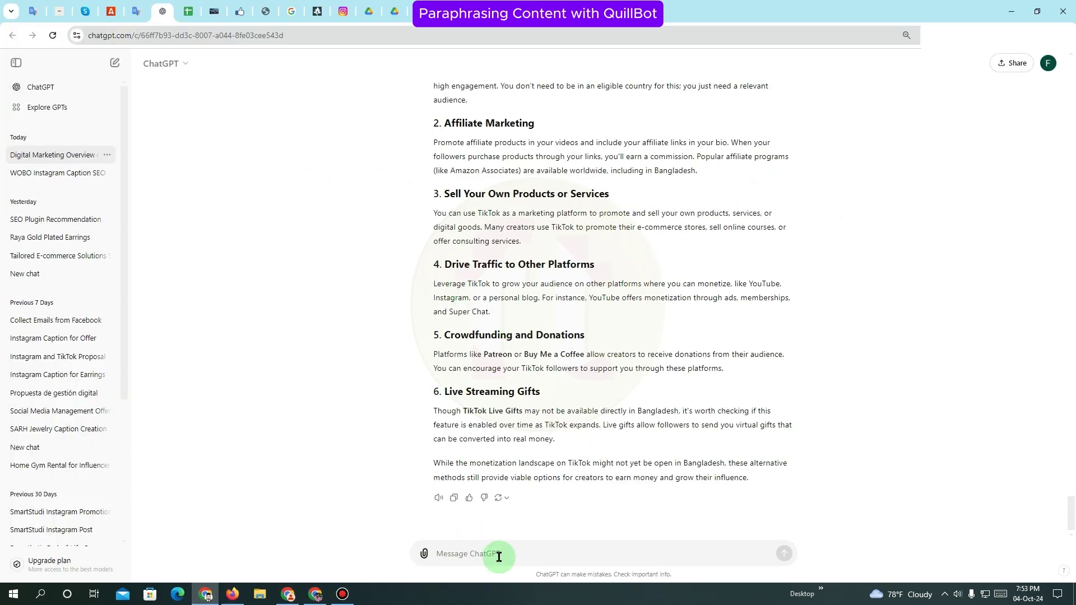
pyautogui.click(498, 555)
pyautogui.hotkey('ctrl', 'v')
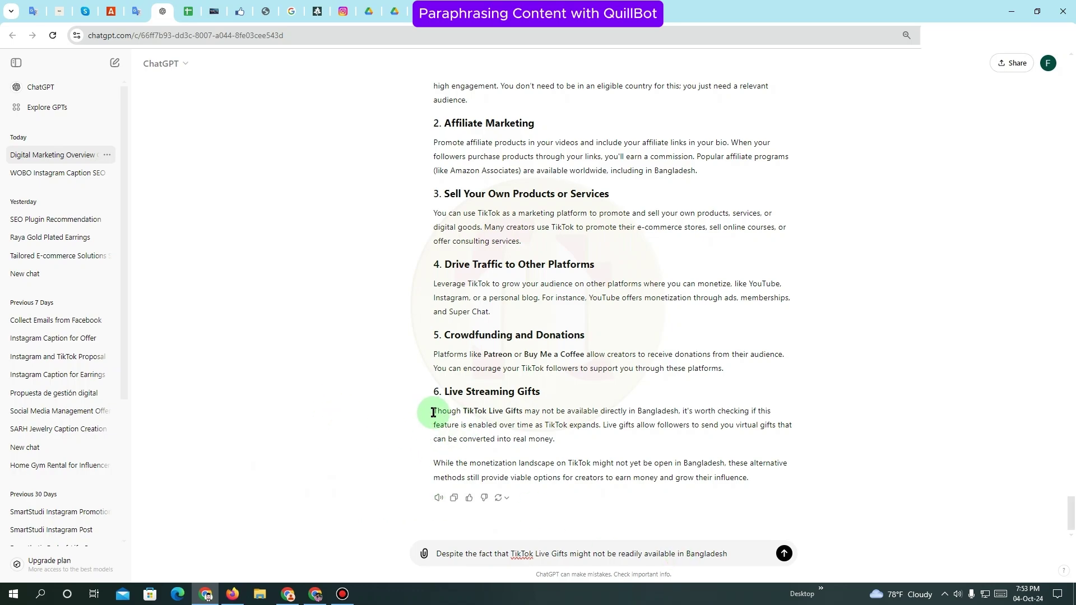
# Step: Highlight the original TikTok Live Gifts clause under Live Streaming Gifts to compare it with the paraphrased sentence
pyautogui.moveTo(433, 412); pyautogui.dragTo(486, 412)
pyautogui.click(486, 412)
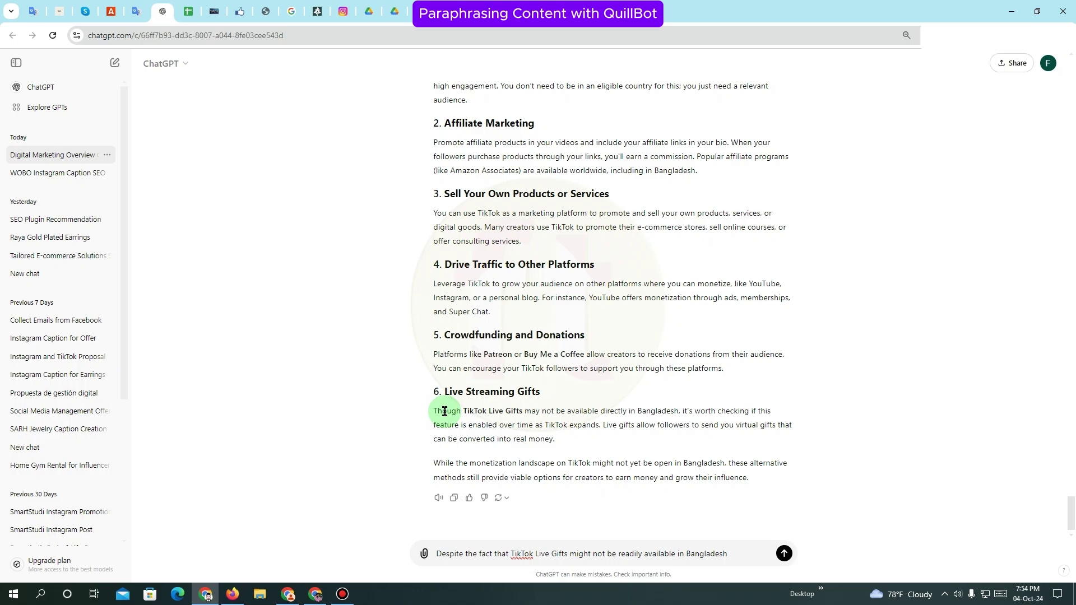
pyautogui.moveTo(434, 411); pyautogui.dragTo(680, 412)
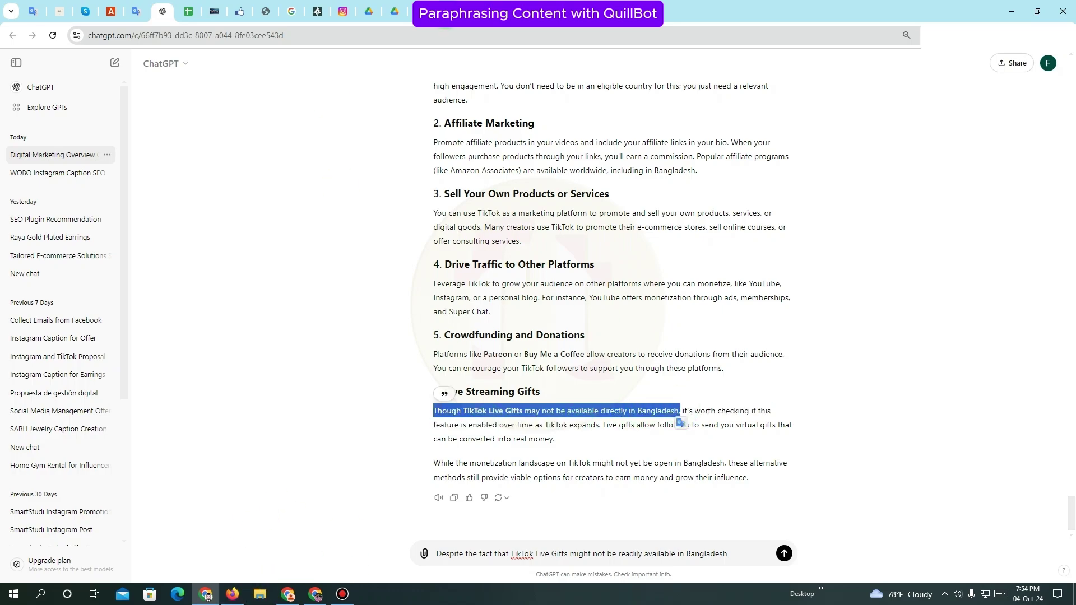
# Step: Open Google Translate for English to Bengali in a new tab and paste the original TikTok Live Gifts clause, followed by blank lines
pyautogui.hotkey('ctrl', 't')
pyautogui.write('g')
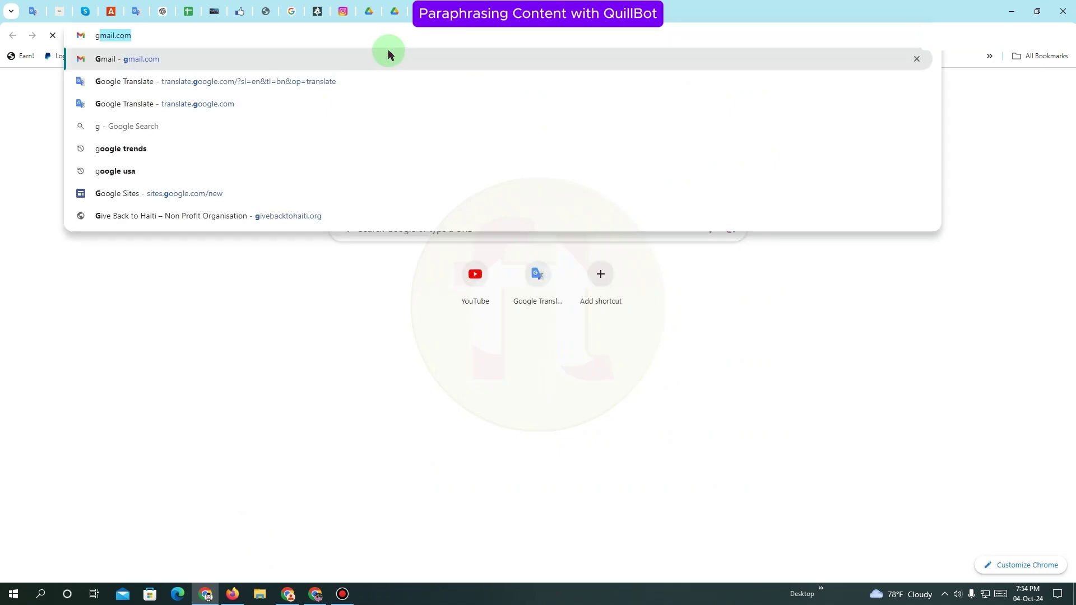
pyautogui.write(' tr')
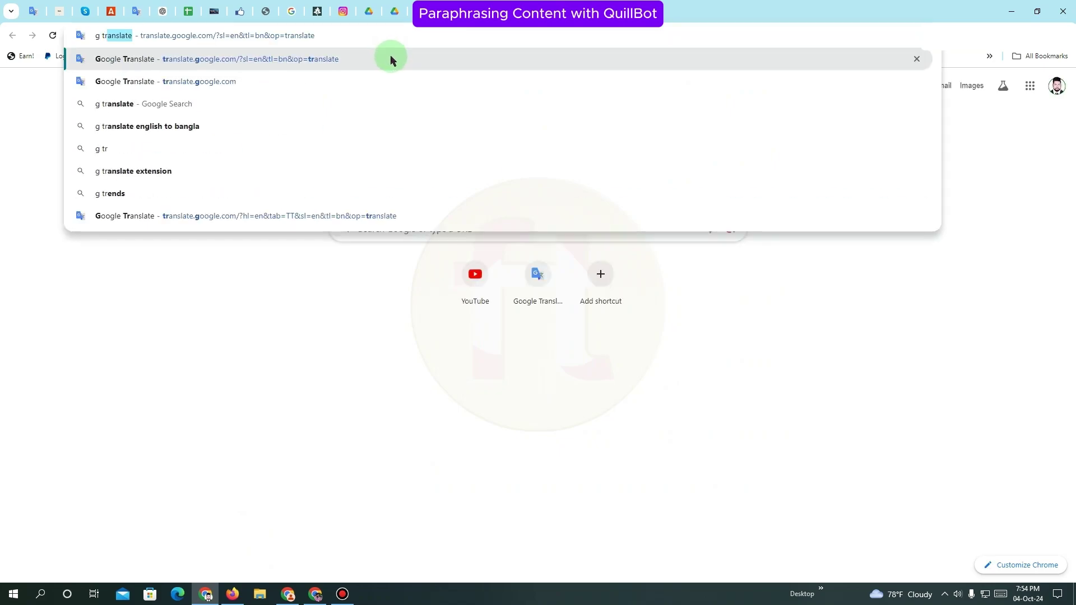
pyautogui.click(390, 60)
pyautogui.click(281, 162)
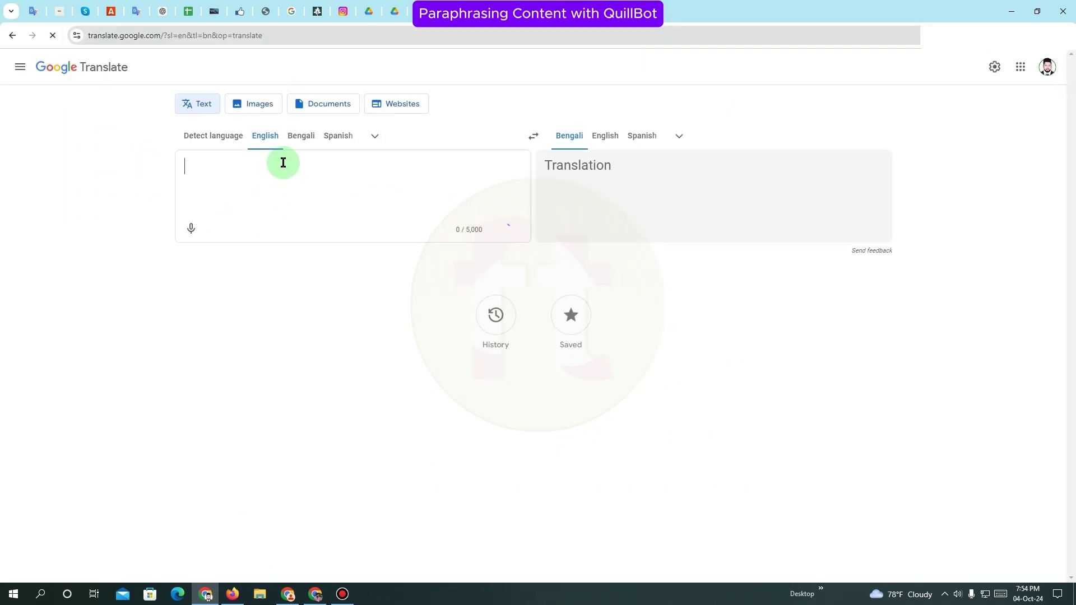
pyautogui.hotkey('ctrl', 'v')
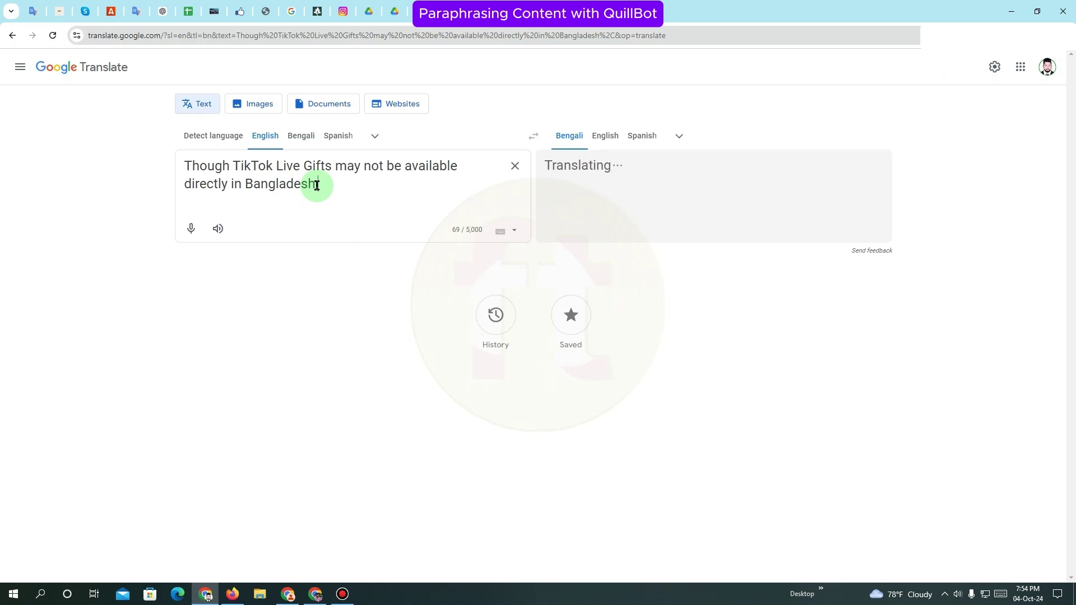
pyautogui.press('Return')
pyautogui.press('Return')
pyautogui.press('Return')
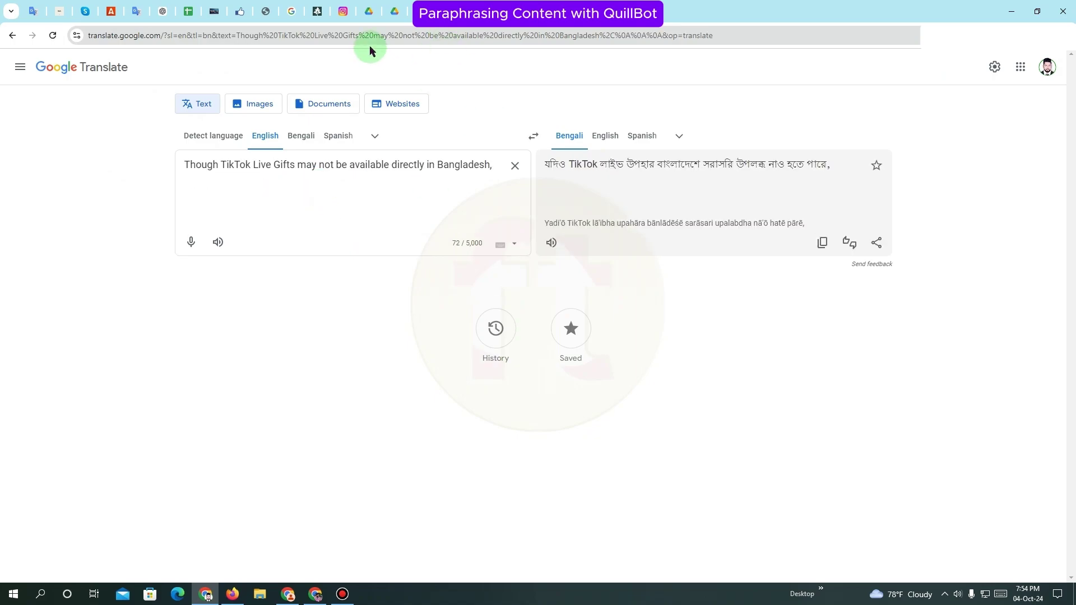
# Step: Copy the paraphrased sentence from the ChatGPT message box and paste it below the original clause in Google Translate
pyautogui.click(162, 12)
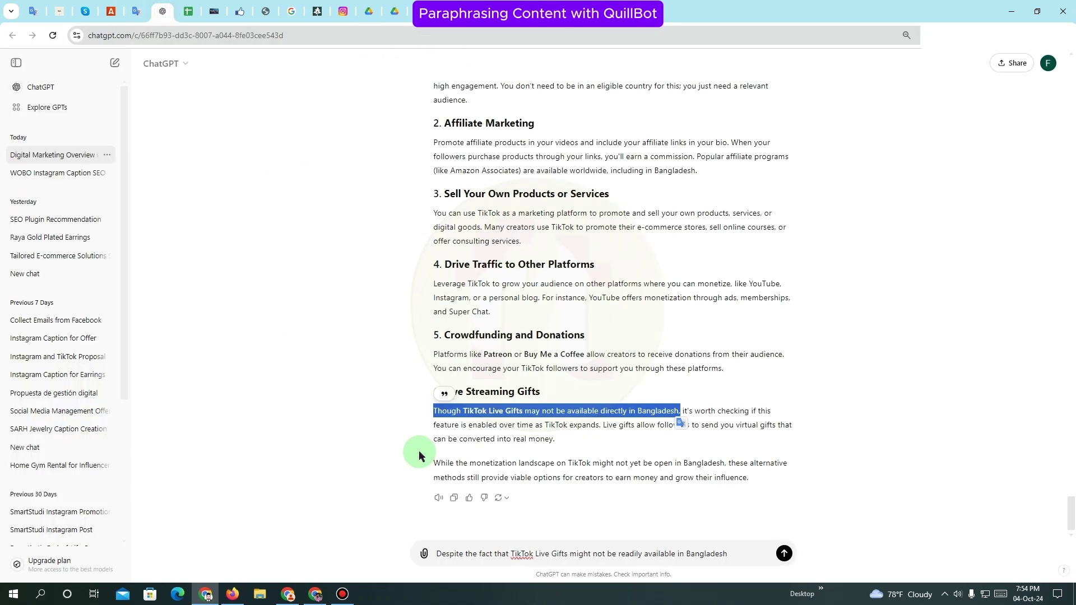
pyautogui.tripleClick(508, 553)
pyautogui.hotkey('ctrl', 'c')
pyautogui.hotkey('ctrl', 'shift', 'Tab')
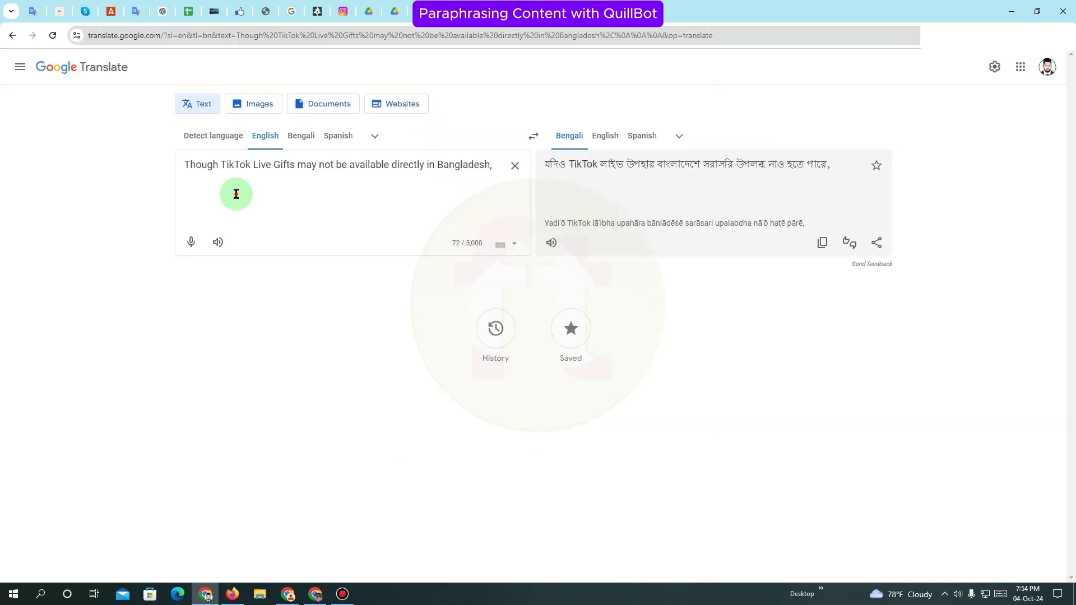
pyautogui.hotkey('ctrl', 'v')
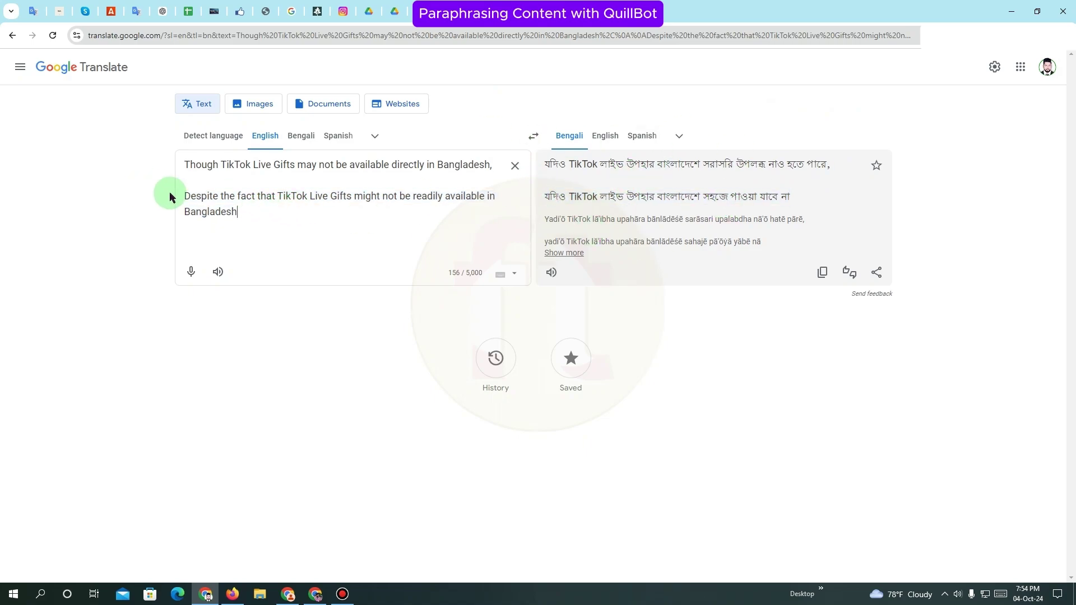
pyautogui.click(250, 205)
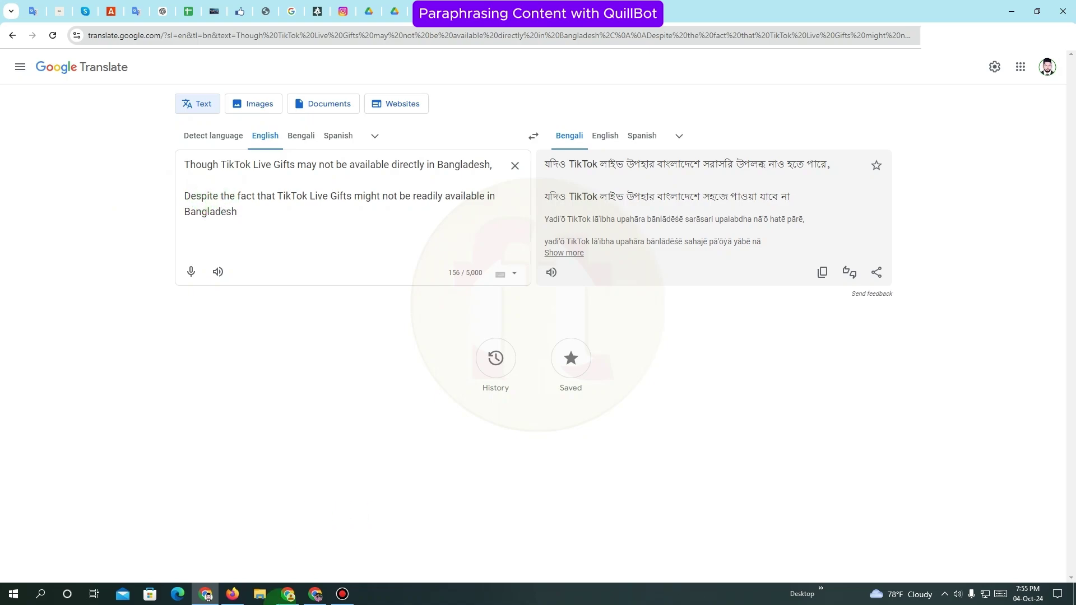
# Step: Switch to QuillBot and clear the original sentence from the Paraphraser's source text
pyautogui.click(282, 597)
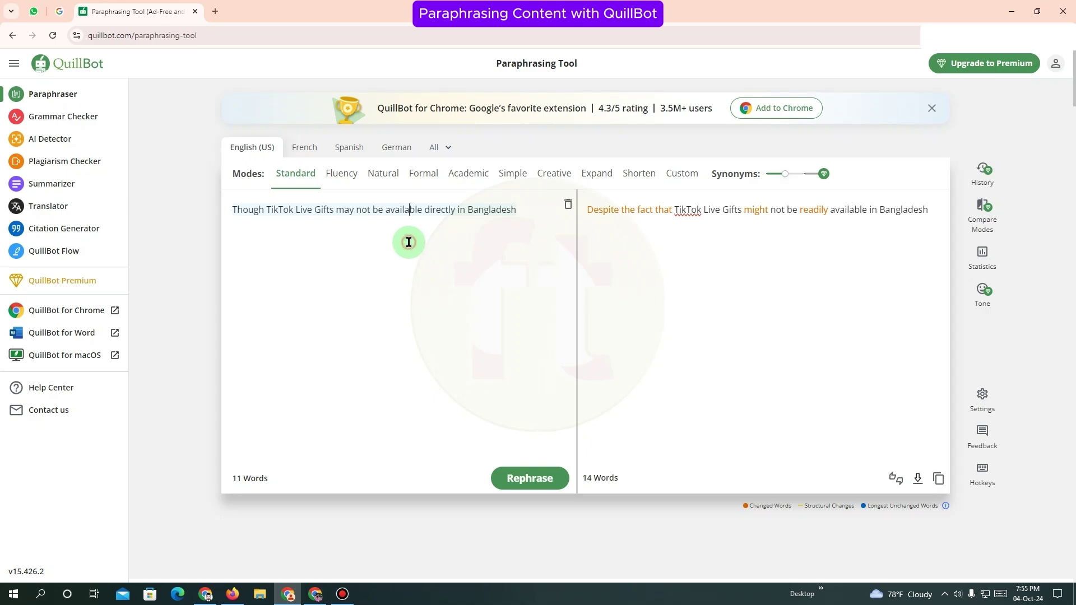
pyautogui.click(612, 212)
pyautogui.click(442, 209)
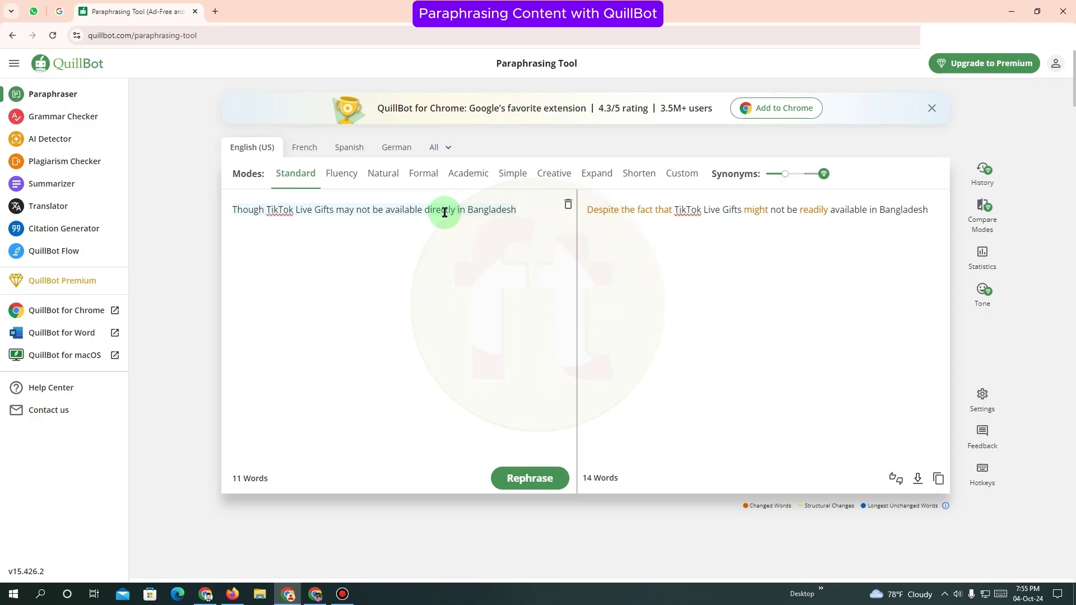
pyautogui.hotkey('ctrl', 'a')
pyautogui.press('BackSpace')
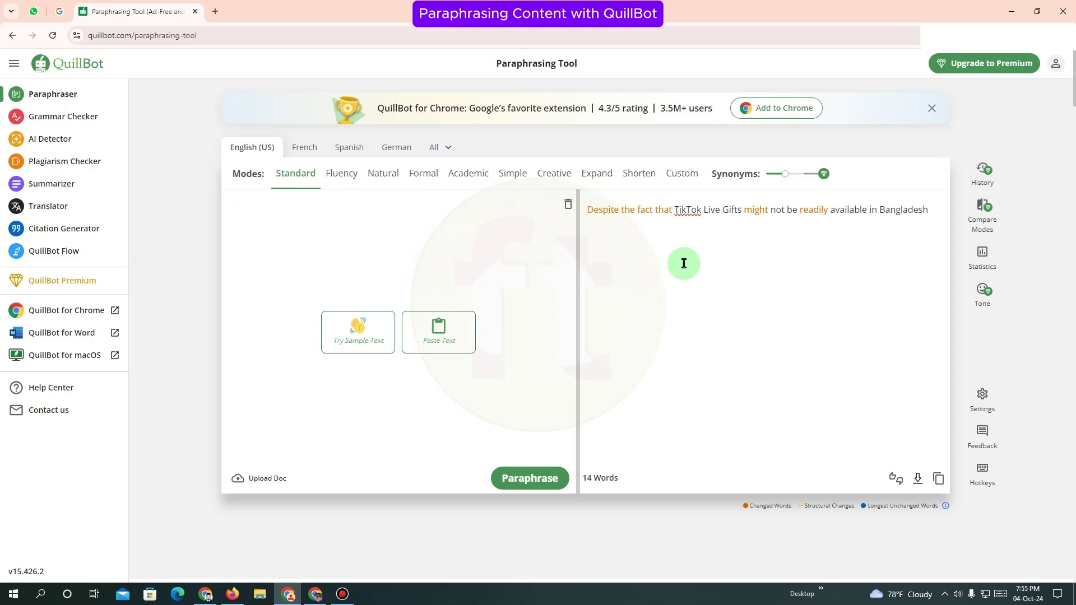
pyautogui.click(666, 218)
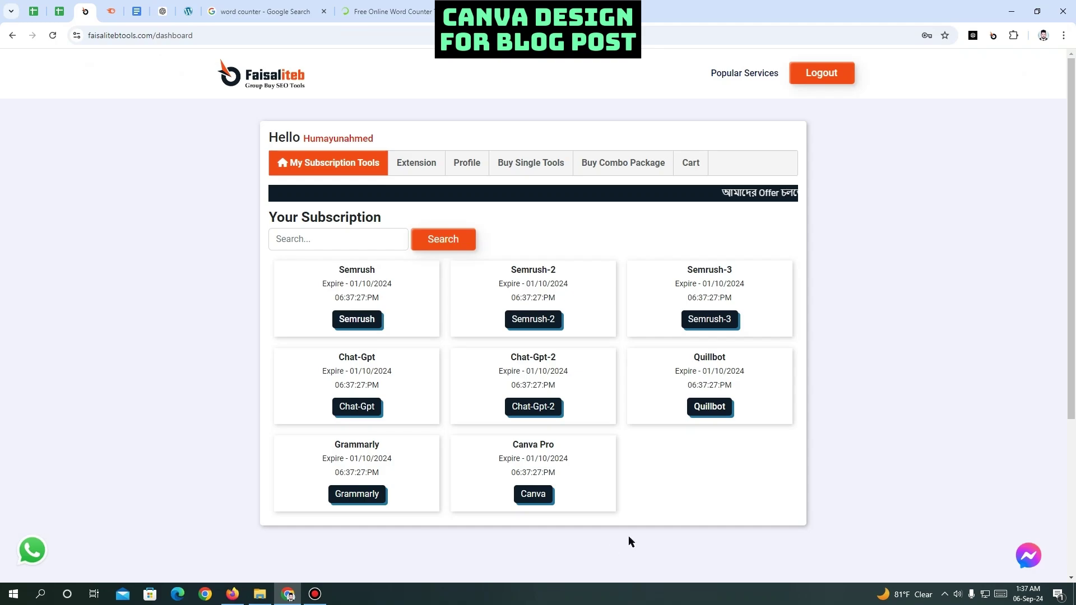
# Step: Open Canva from the subscription dashboard and create a new custom-size design of 1200 × 630 px
pyautogui.click(534, 497)
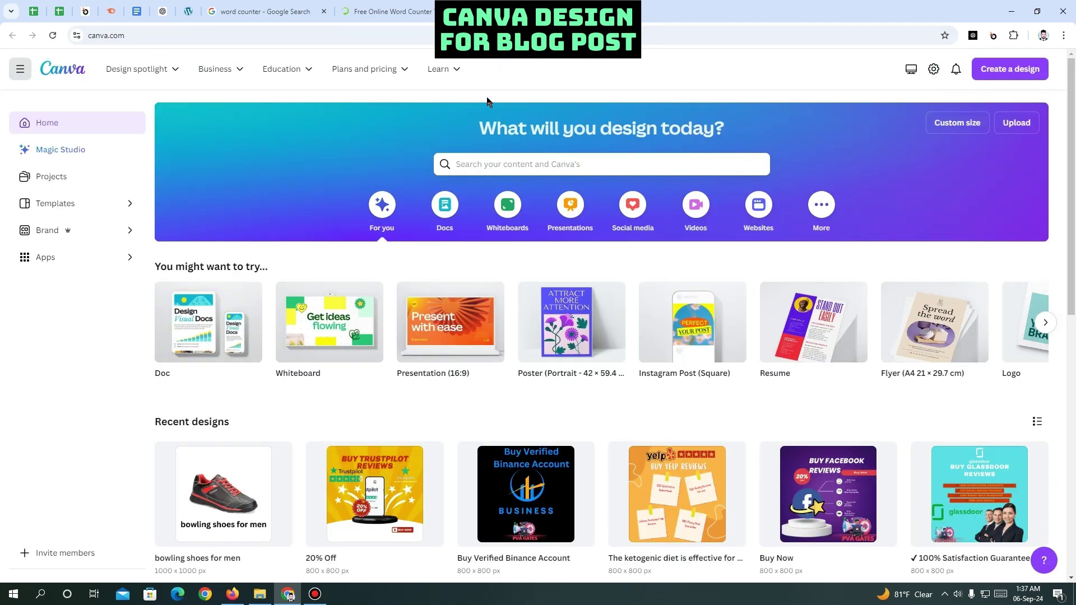
pyautogui.click(958, 123)
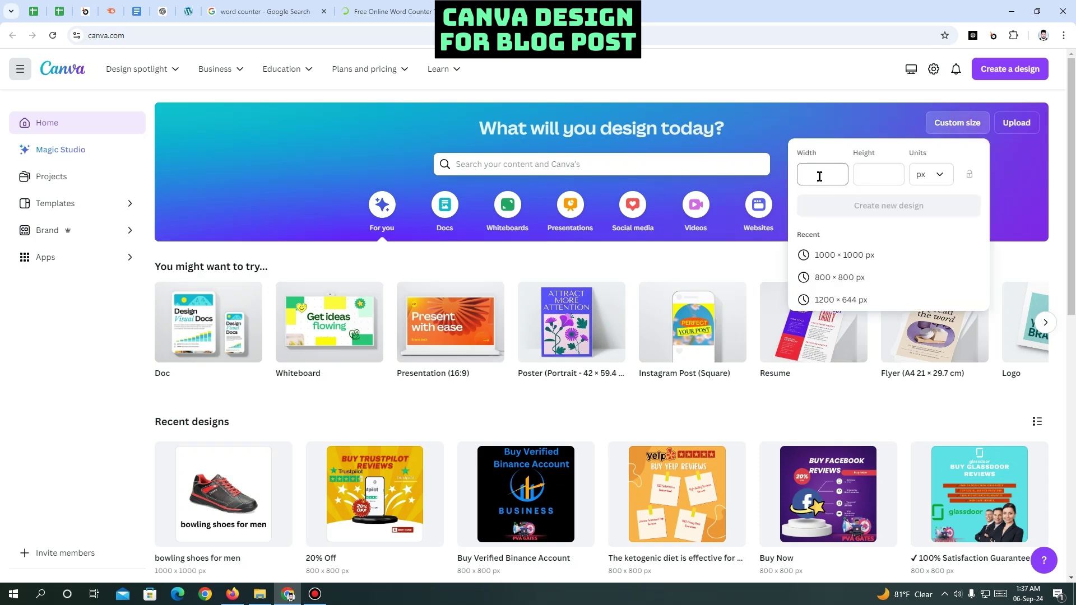
pyautogui.click(819, 176)
pyautogui.write('1200')
pyautogui.click(860, 183)
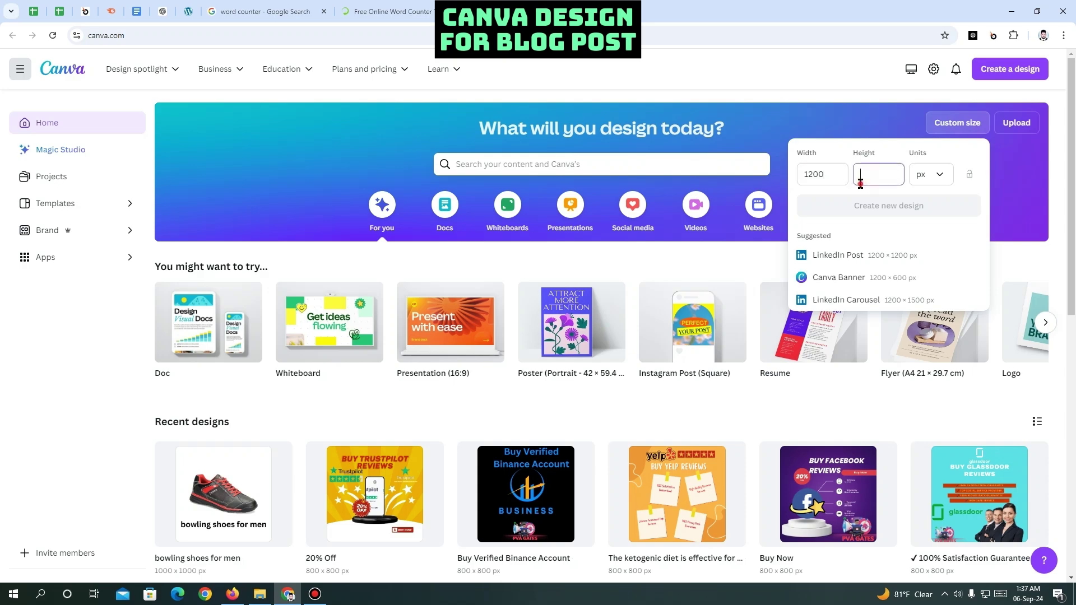
pyautogui.write('630')
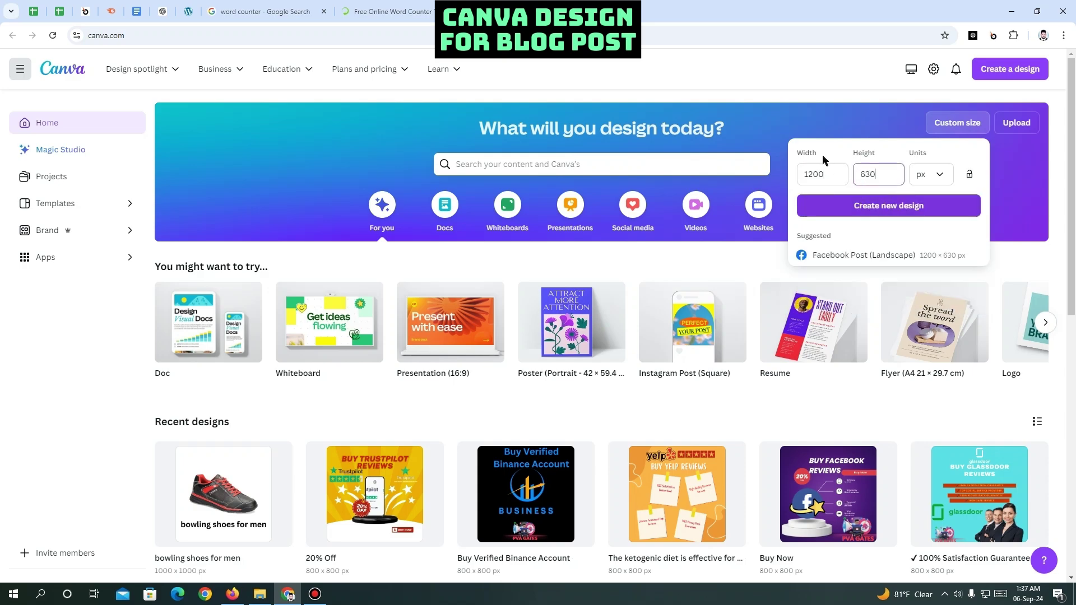
pyautogui.click(823, 167)
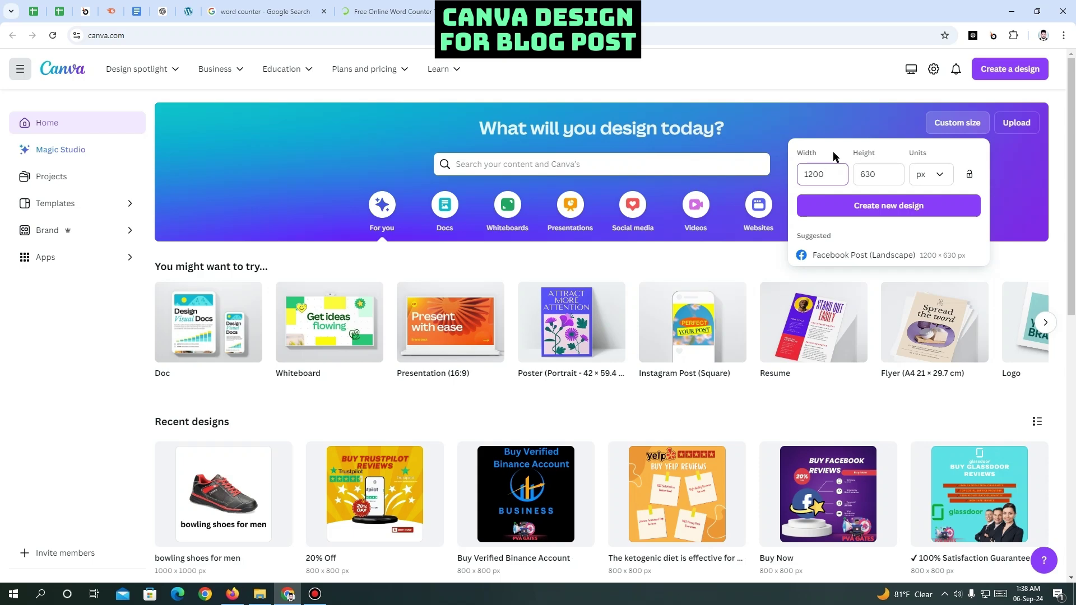
pyautogui.click(870, 208)
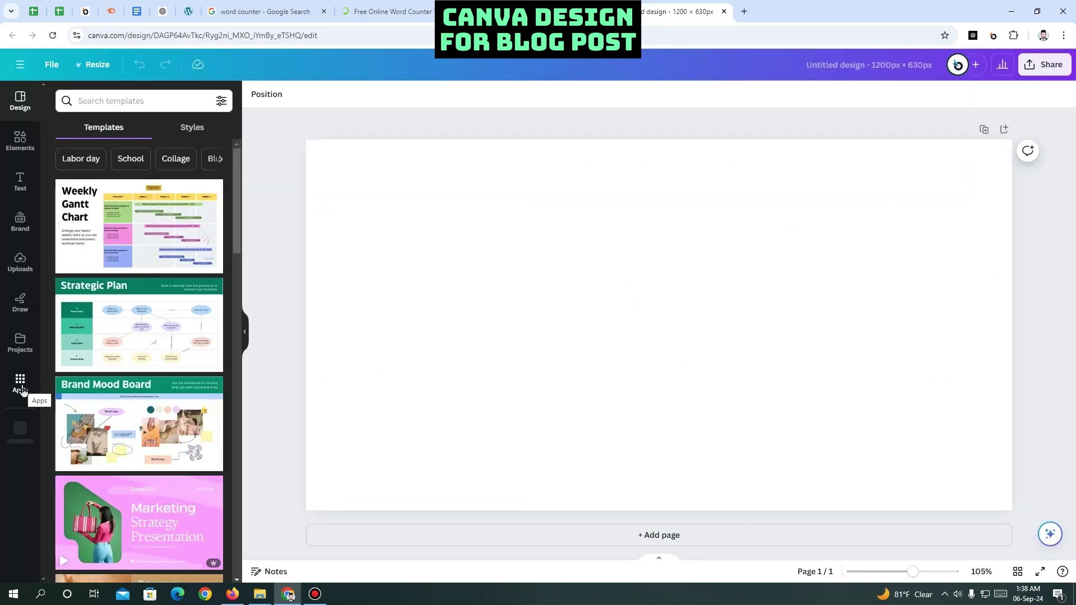
# Step: Open Canva's Photos app and search the photos for "seo"
pyautogui.click(21, 385)
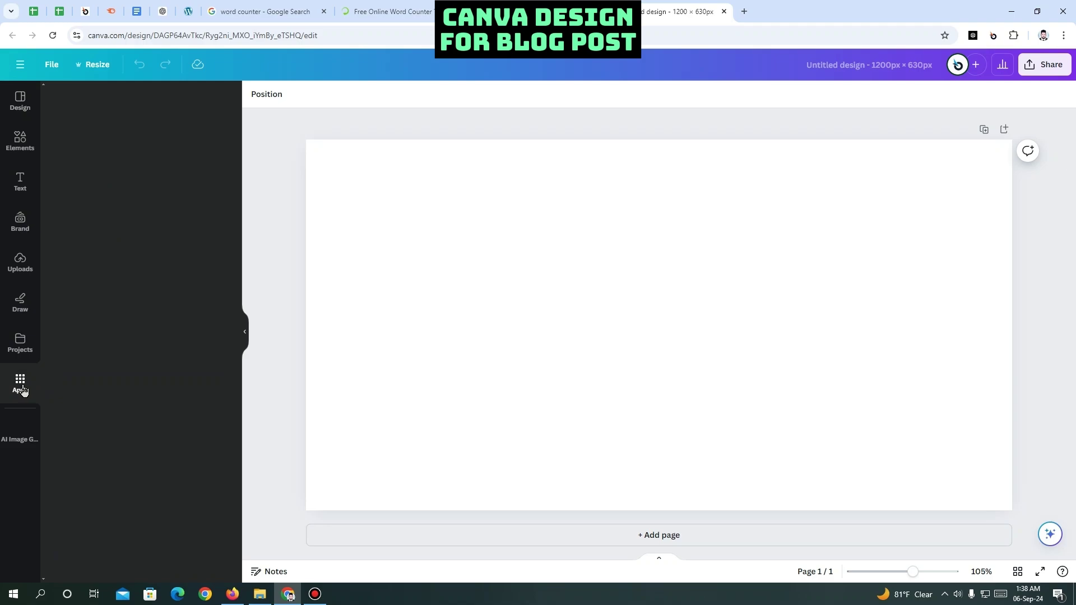
pyautogui.scroll(-4, 117, 473)
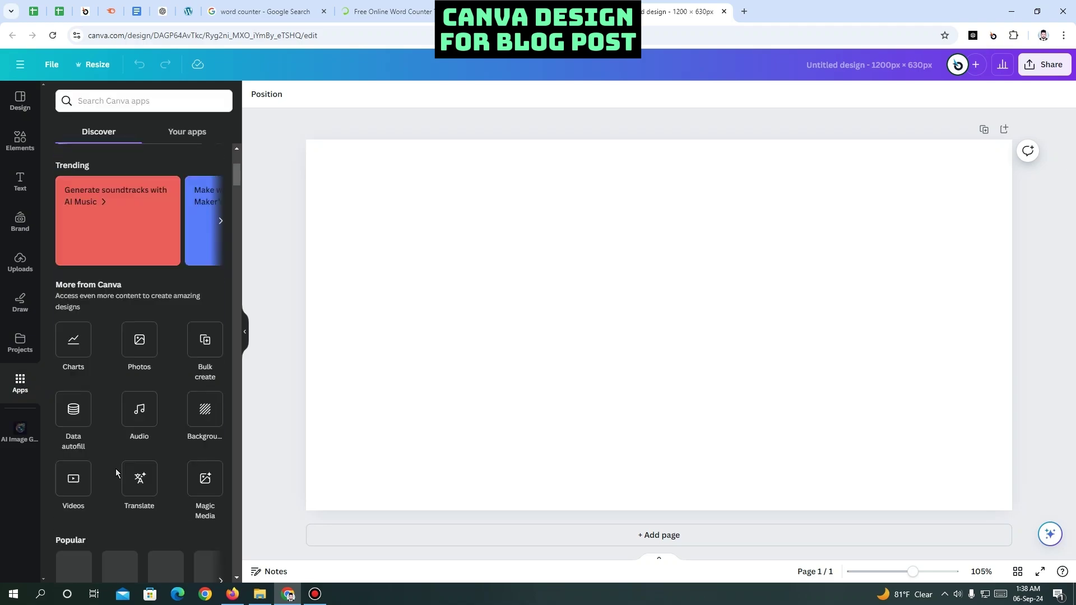
pyautogui.click(141, 343)
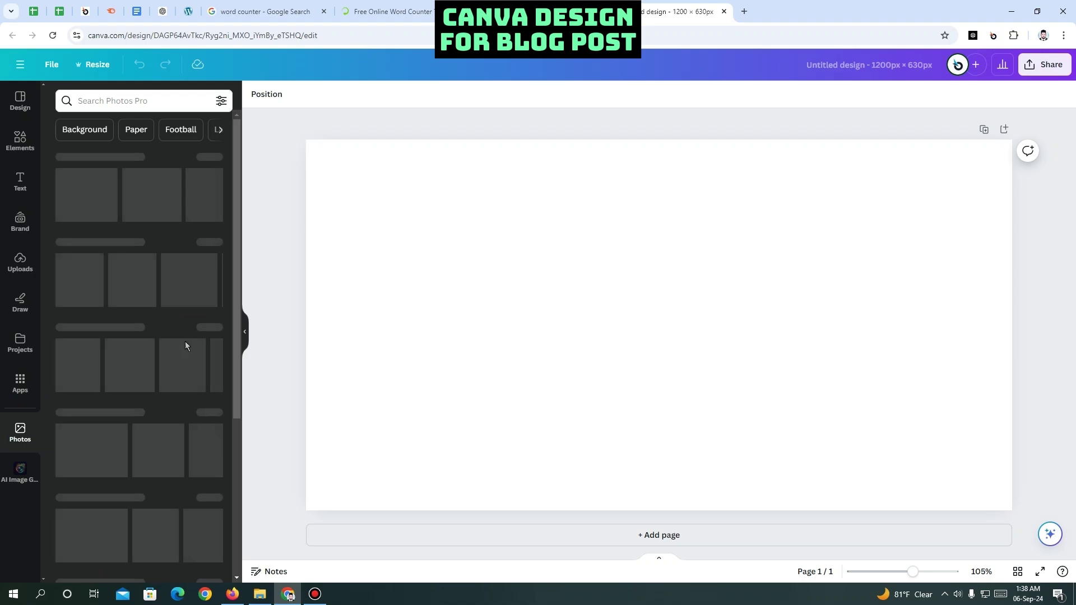
pyautogui.click(111, 105)
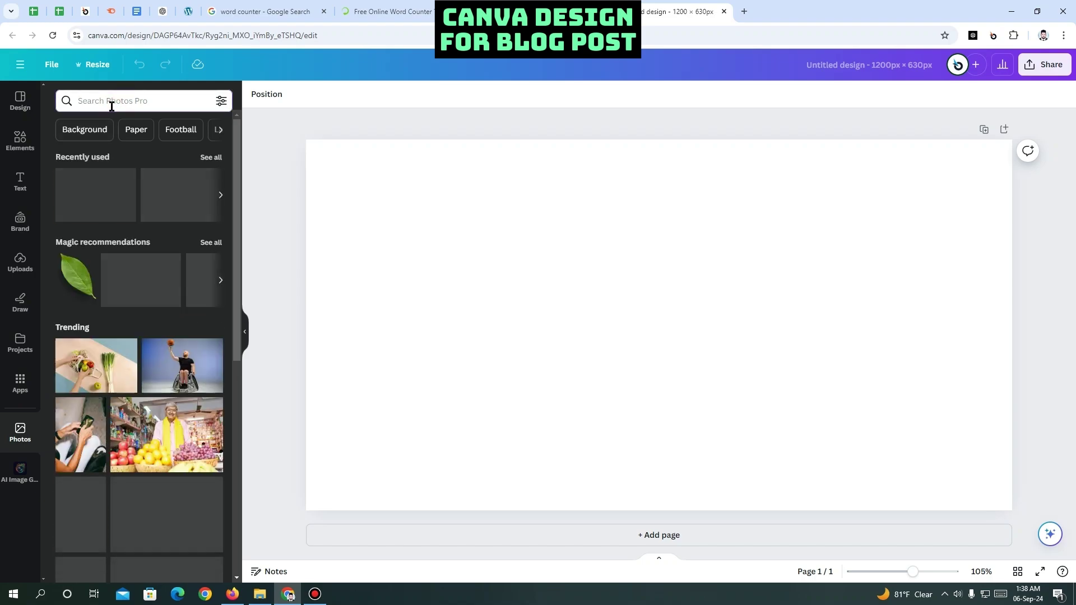
pyautogui.write('seo')
pyautogui.press('Return')
pyautogui.doubleClick(87, 99)
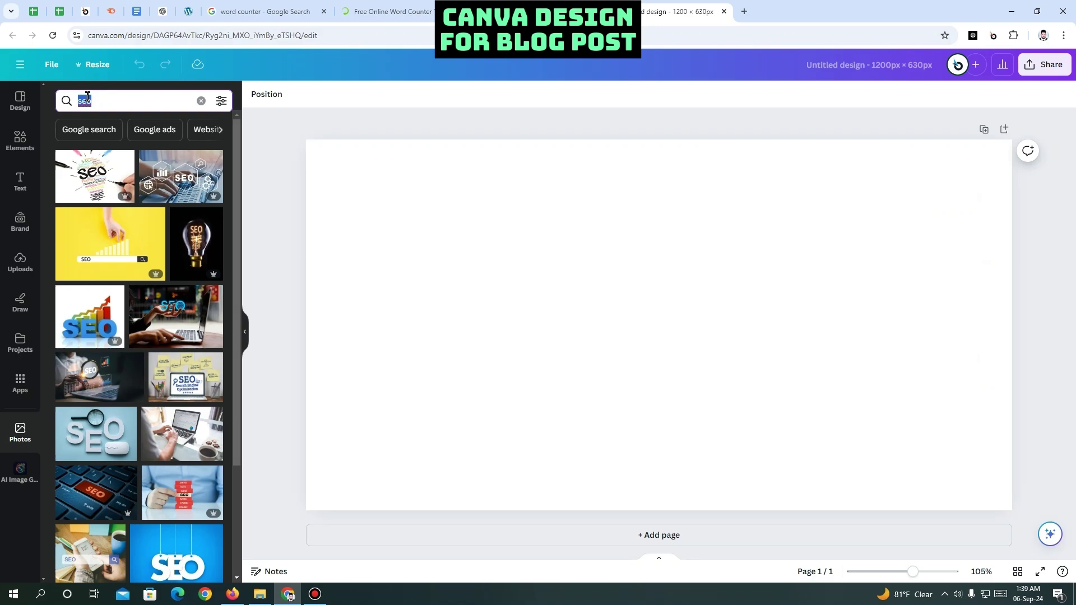
pyautogui.click(317, 265)
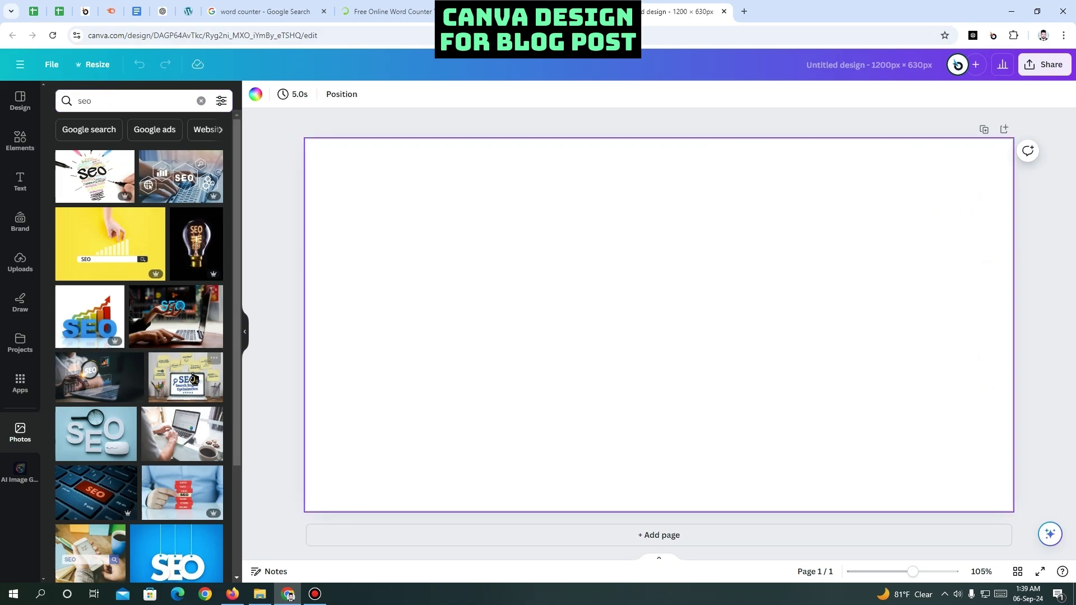
# Step: Search the photos for "What is the difference between local and organic seo?" and add the black SEO gears photo to the page
pyautogui.click(120, 101)
pyautogui.write('What is the difference between local and organic seo?')
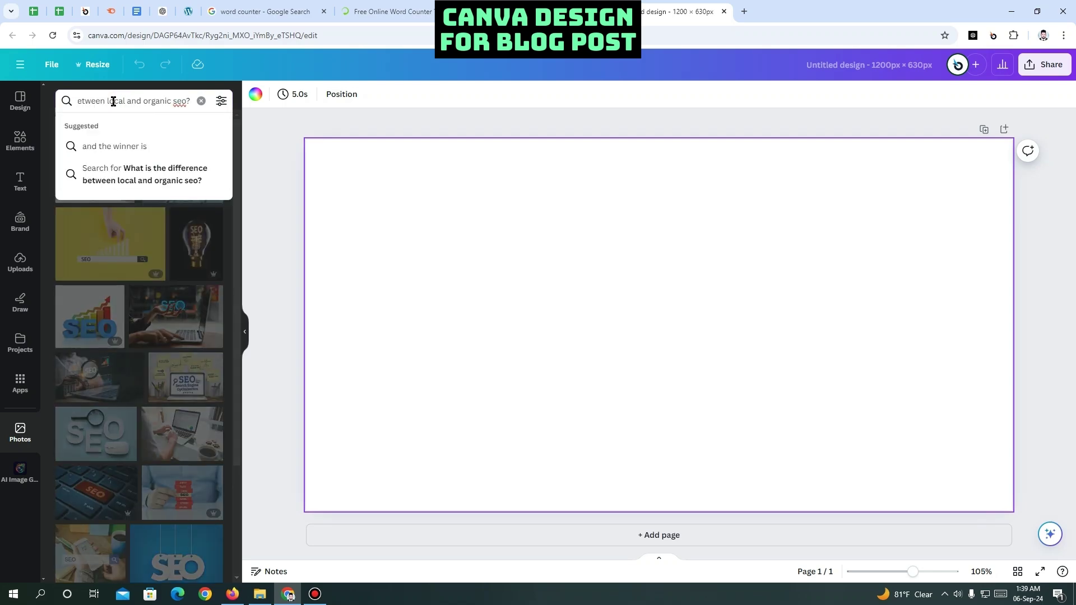
pyautogui.press('Return')
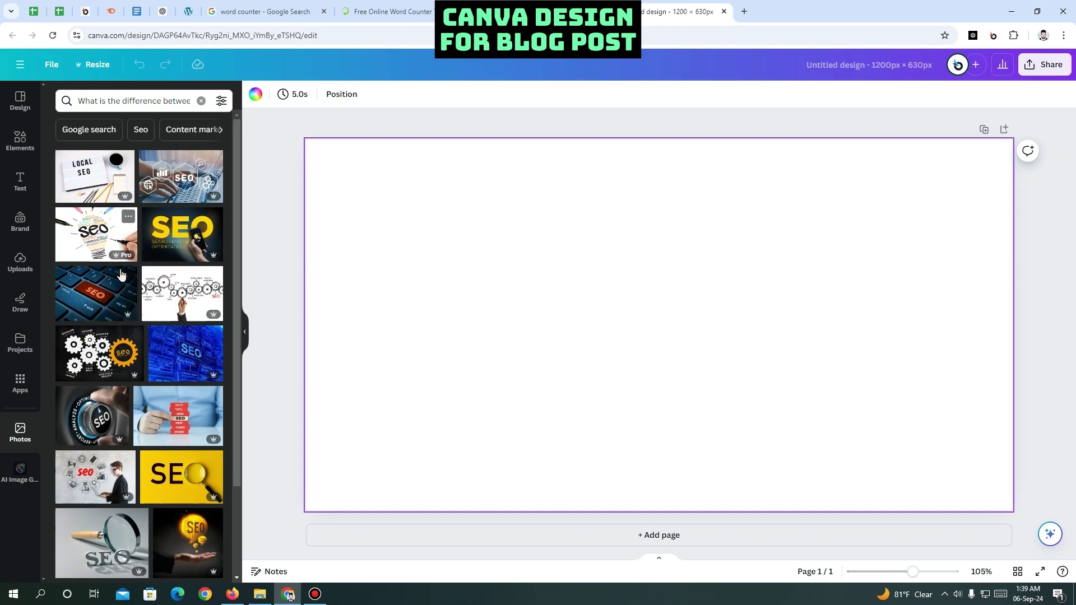
pyautogui.scroll(-1, 132, 284)
pyautogui.click(100, 299)
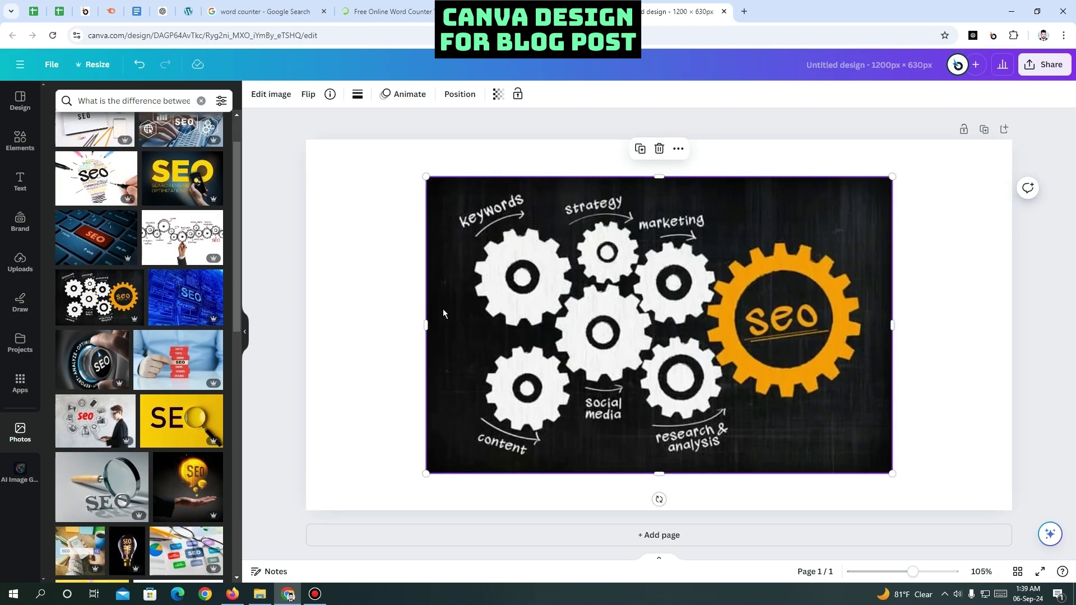
pyautogui.rightClick(478, 292)
pyautogui.click(373, 276)
pyautogui.click(340, 275)
pyautogui.rightClick(525, 275)
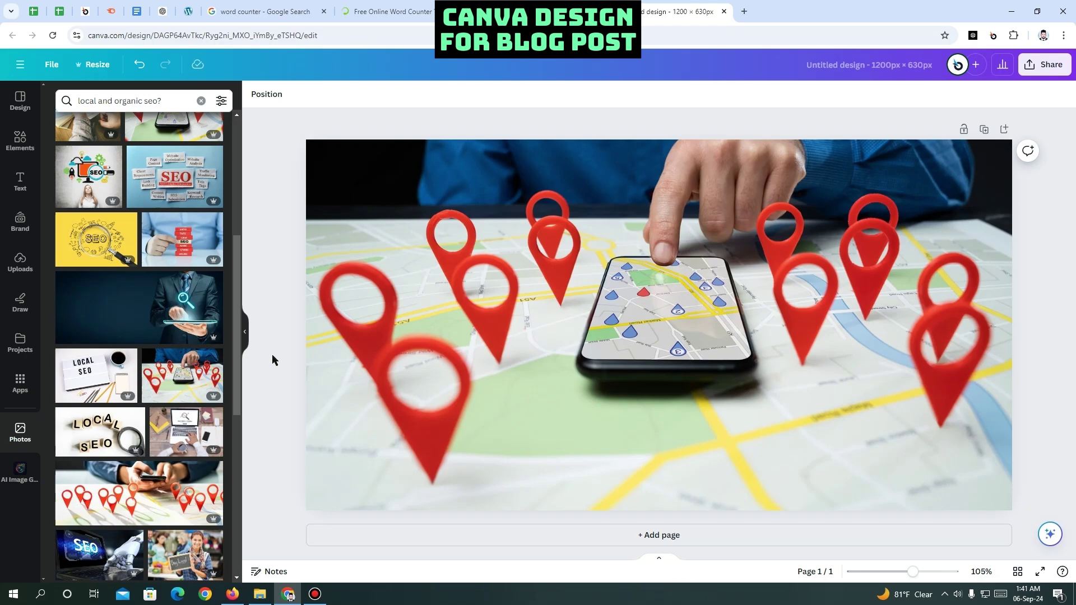
# Step: Undo the last background change and set the photo of red map pins around a phone as the page background again
pyautogui.hotkey('ctrl', 'z')
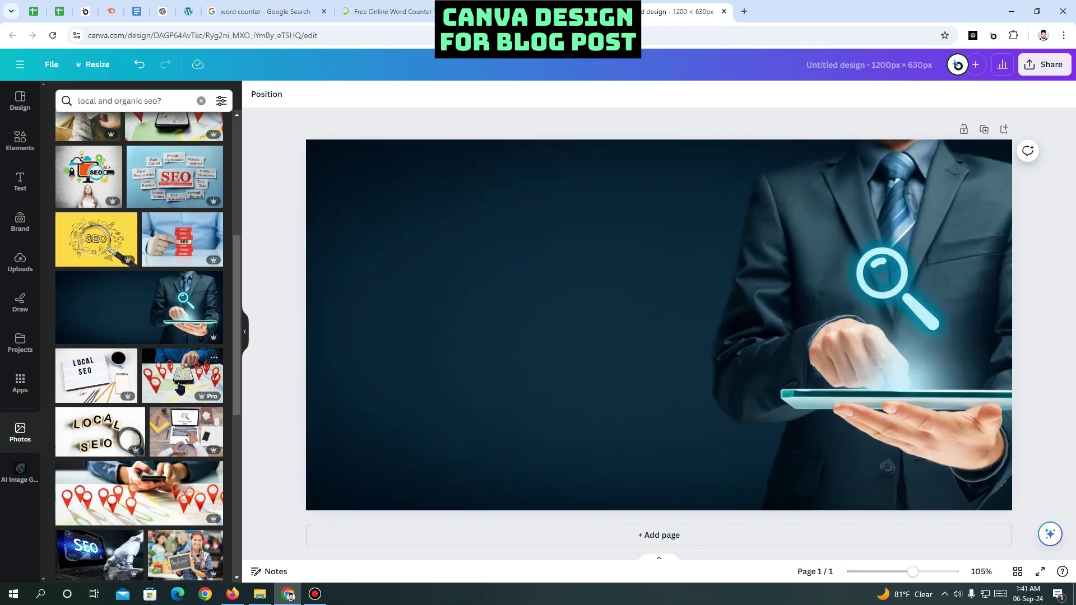
pyautogui.click(183, 378)
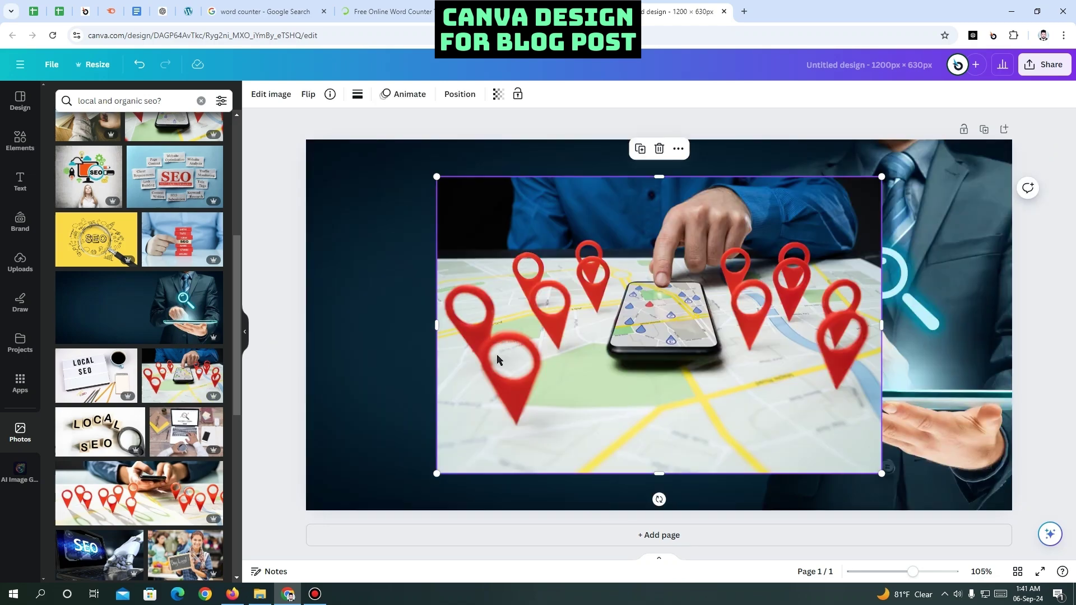
pyautogui.rightClick(500, 350)
pyautogui.click(546, 541)
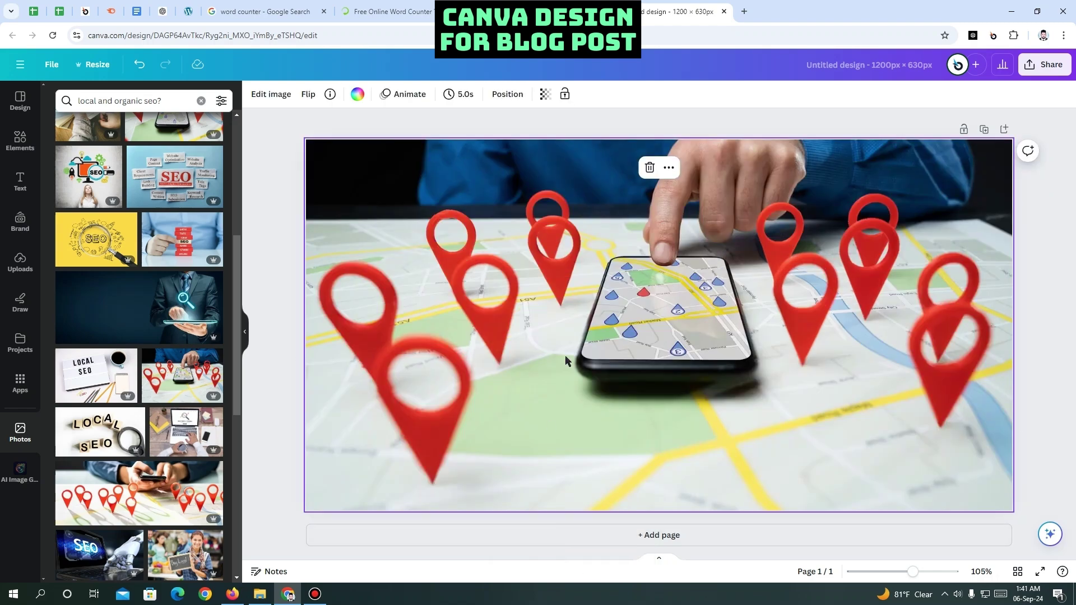
# Step: Shift the map-pin background photo slightly downward within its crop frame and apply the crop
pyautogui.doubleClick(688, 332)
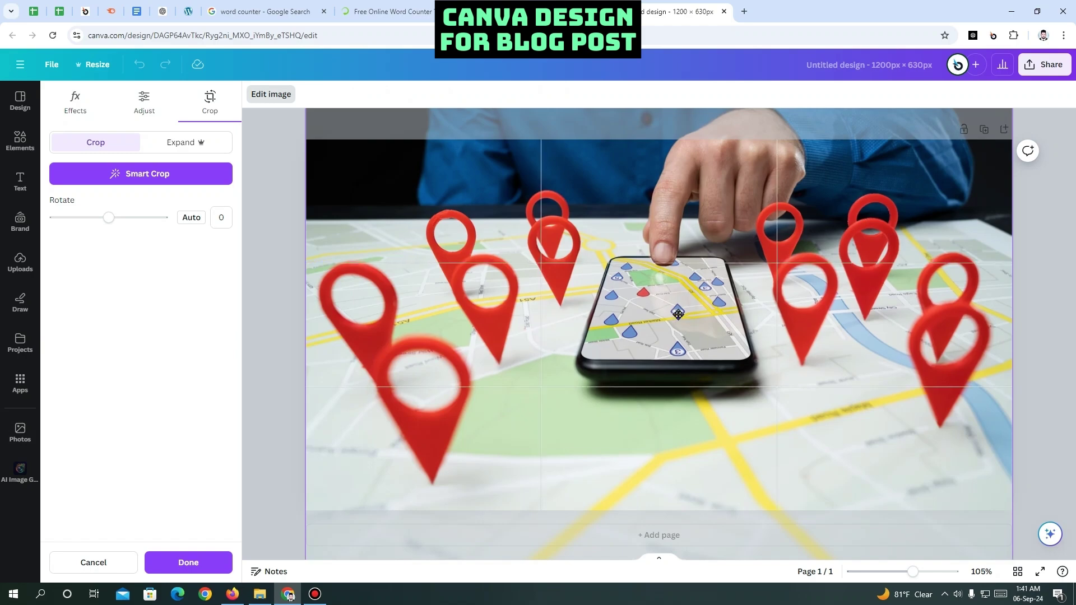
pyautogui.moveTo(680, 320); pyautogui.dragTo(679, 314)
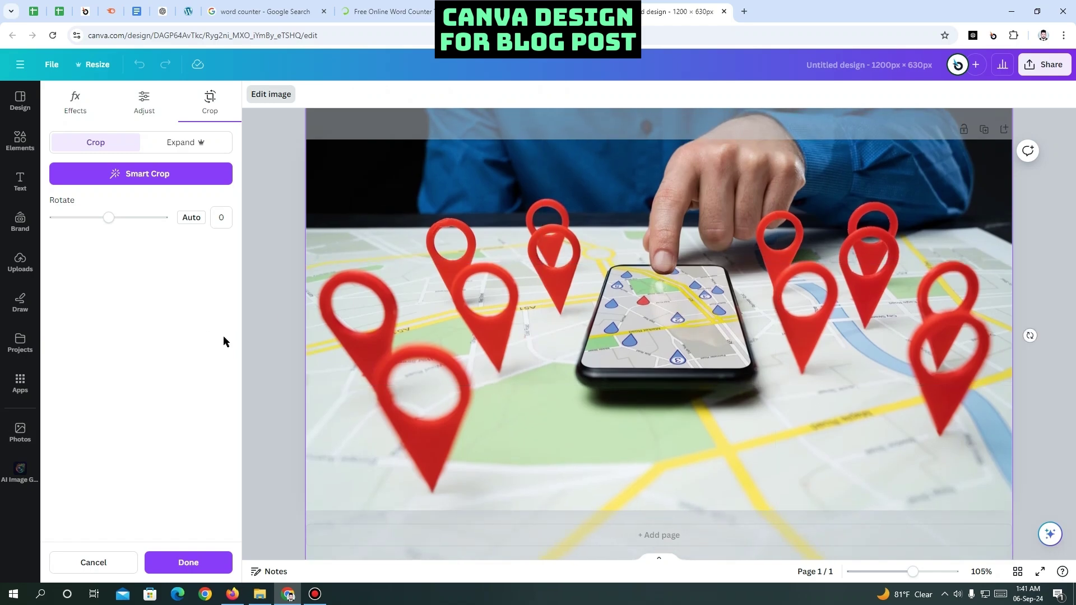
pyautogui.click(284, 294)
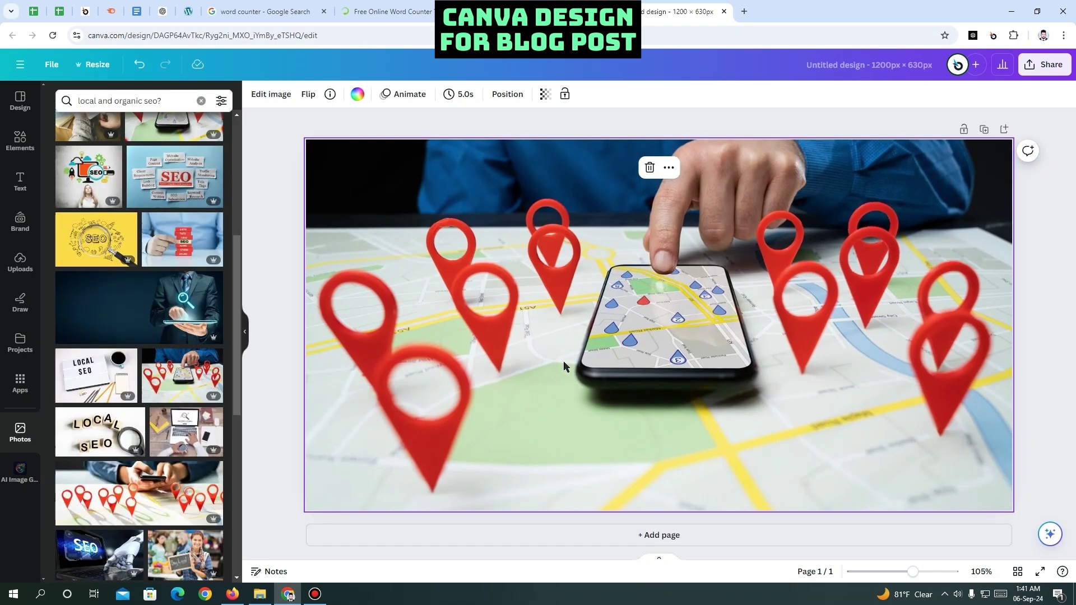
# Step: Try to download the single-page map-pin design as a JPG
pyautogui.click(1045, 71)
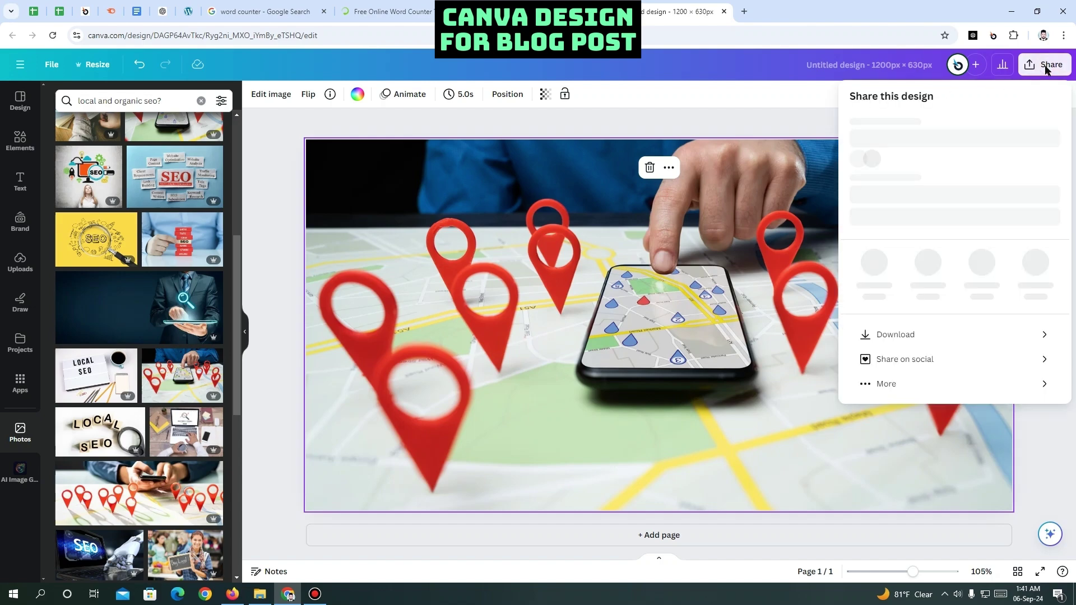
pyautogui.click(918, 359)
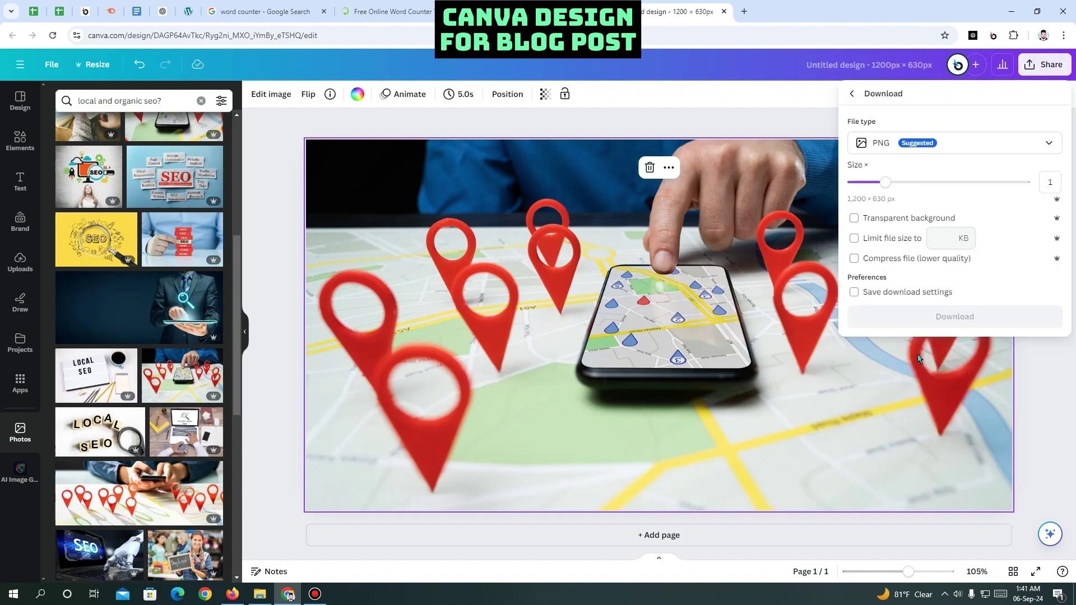
pyautogui.click(1043, 143)
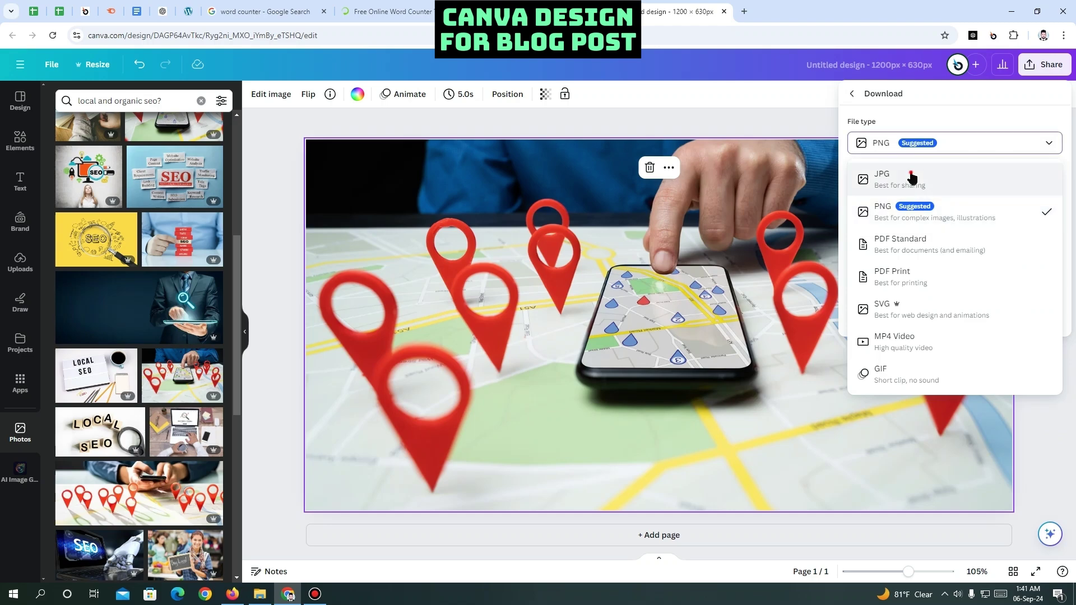
pyautogui.click(912, 177)
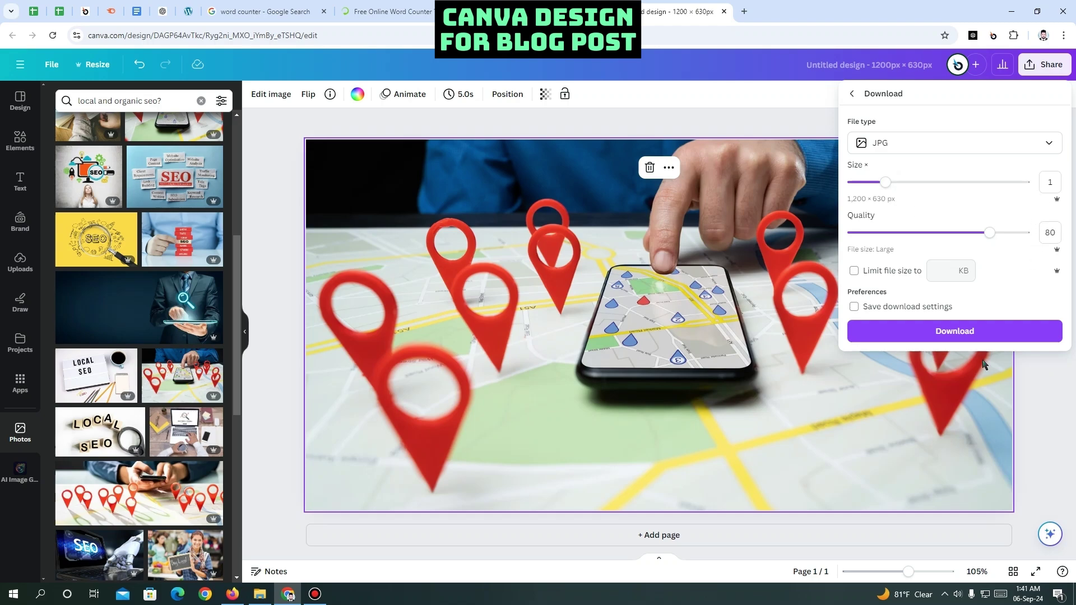
pyautogui.click(960, 334)
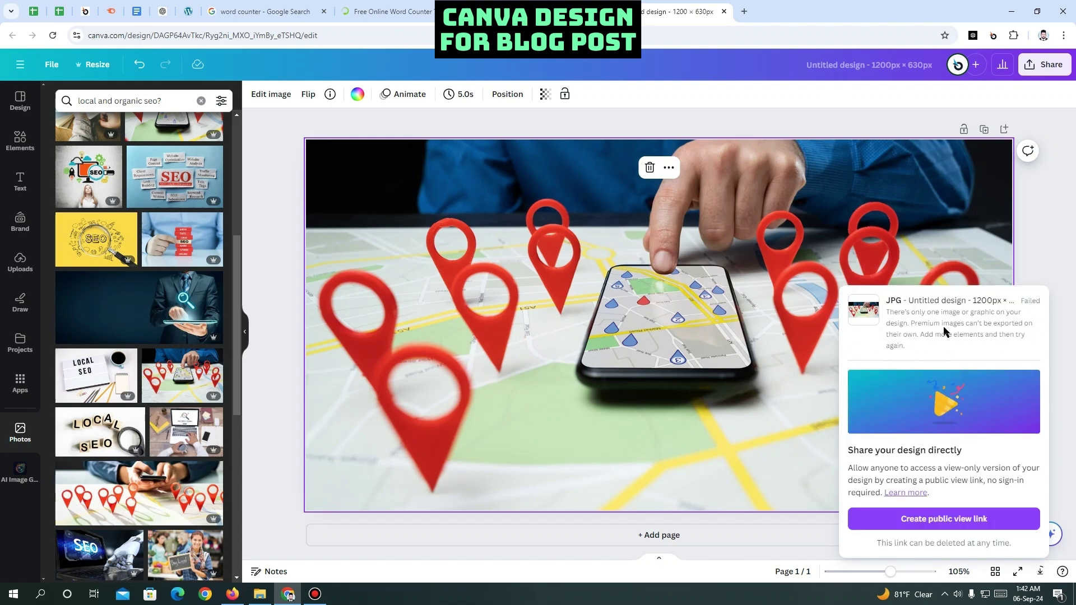
# Step: Add a second page and place the map-pin phone photo, the dark businessman-with-tablet photo and the red SEO blocks photo on it
pyautogui.click(652, 541)
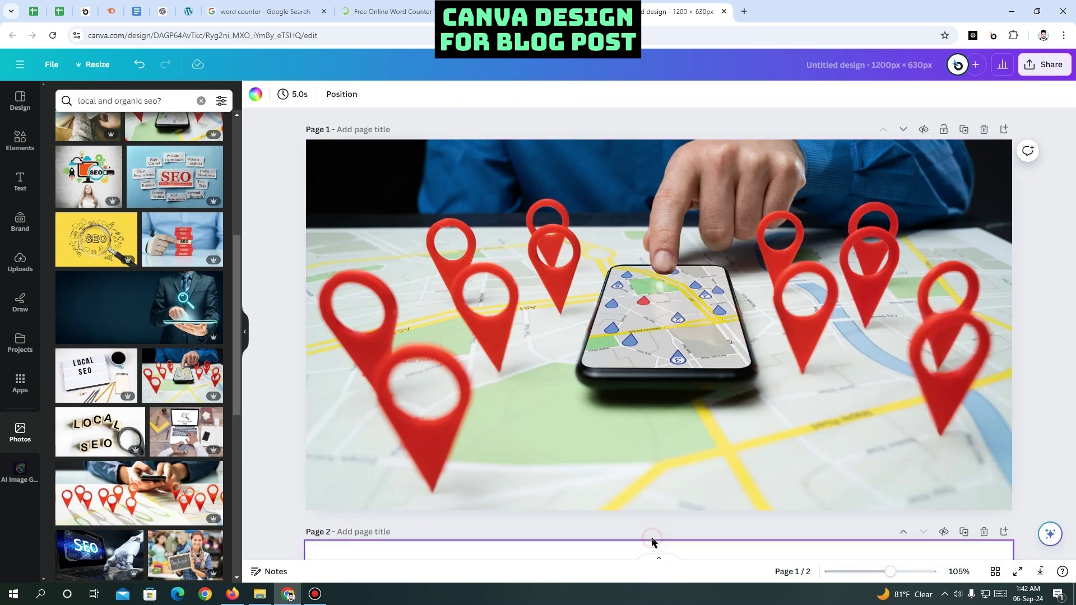
pyautogui.click(187, 384)
pyautogui.click(187, 314)
pyautogui.click(184, 247)
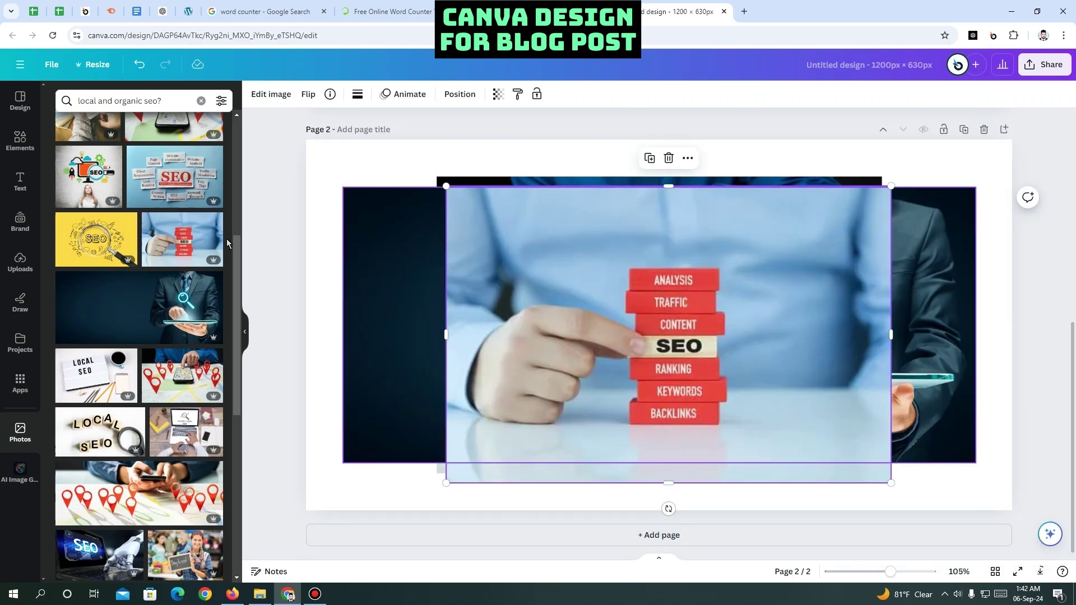
pyautogui.click(1039, 314)
pyautogui.click(766, 321)
pyautogui.scroll(3, 768, 328)
pyautogui.scroll(-3, 766, 331)
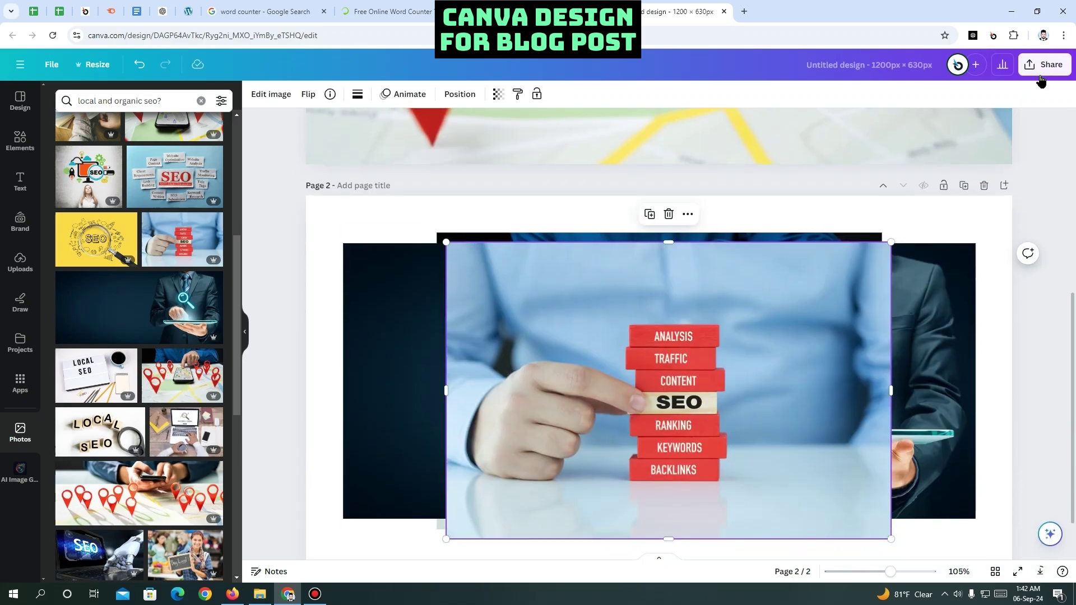
# Step: Download only Page 1 of the design as a JPG
pyautogui.click(1043, 64)
pyautogui.click(941, 362)
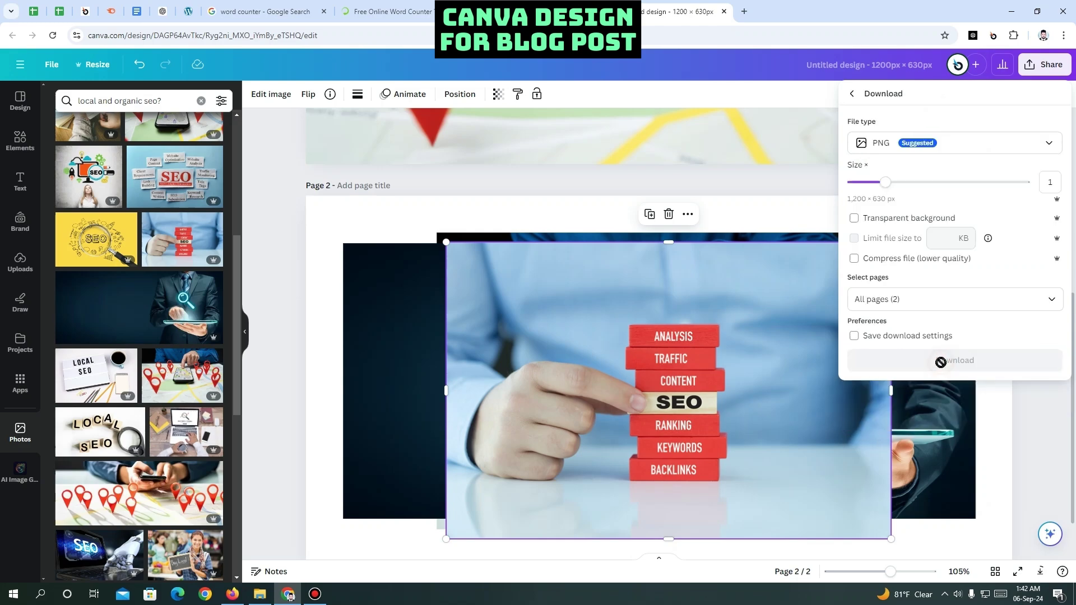
pyautogui.click(1046, 299)
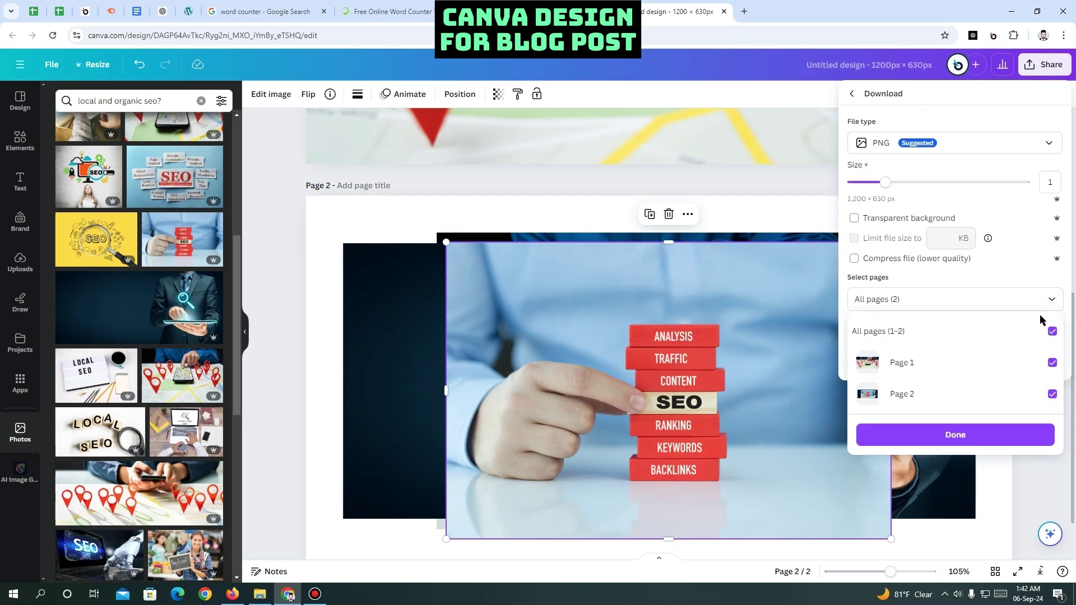
pyautogui.click(1049, 331)
pyautogui.click(952, 363)
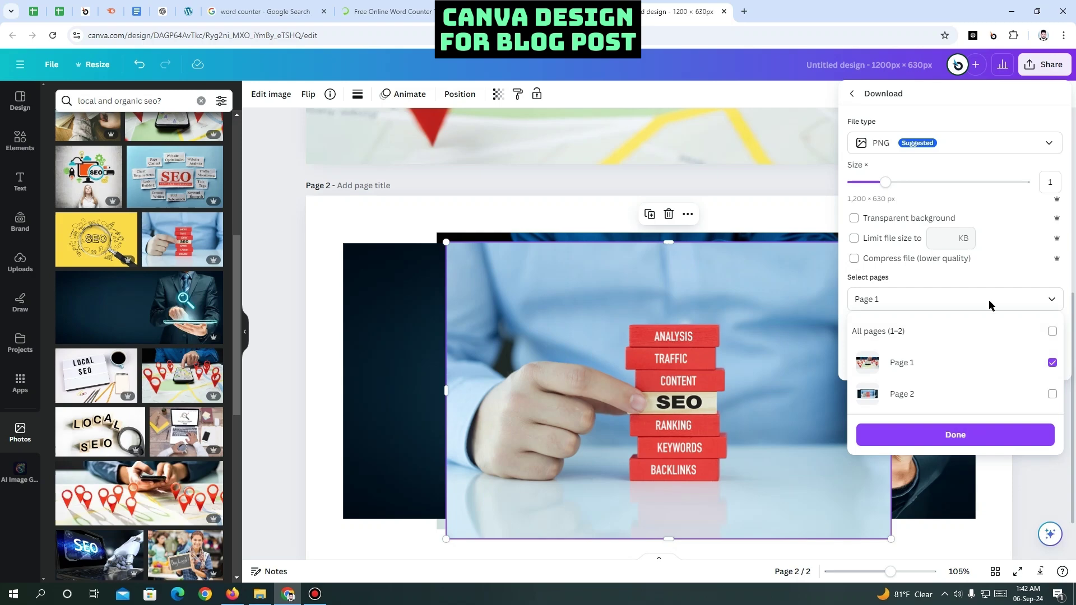
pyautogui.click(958, 435)
pyautogui.click(1042, 150)
pyautogui.click(963, 168)
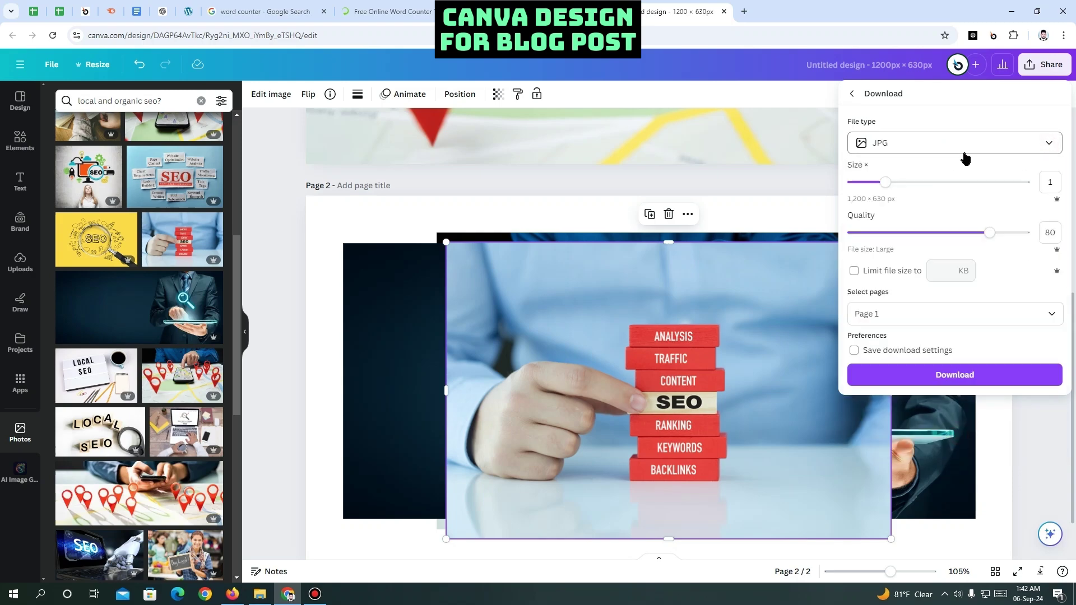
pyautogui.click(967, 377)
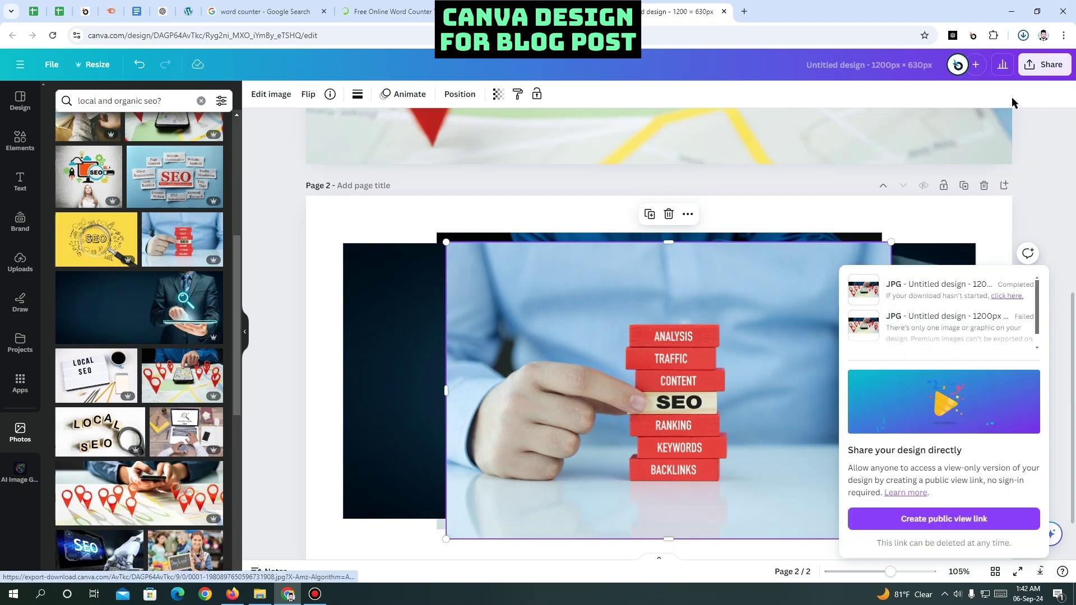
# Step: Show the downloaded Untitled design.jpg from the browser's recent downloads in its File Explorer folder
pyautogui.click(1021, 37)
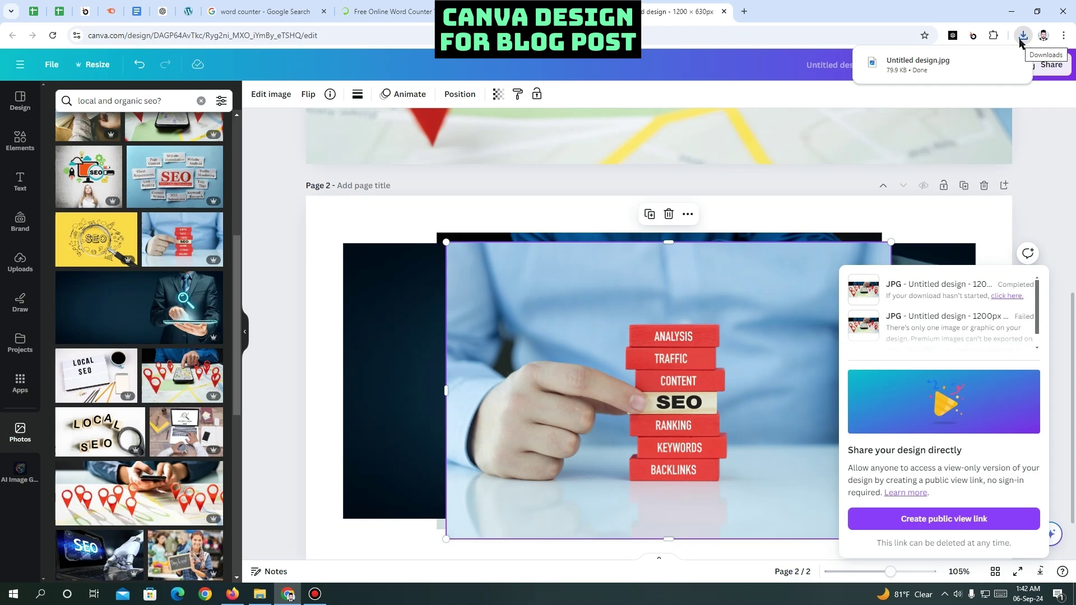
pyautogui.click(1022, 37)
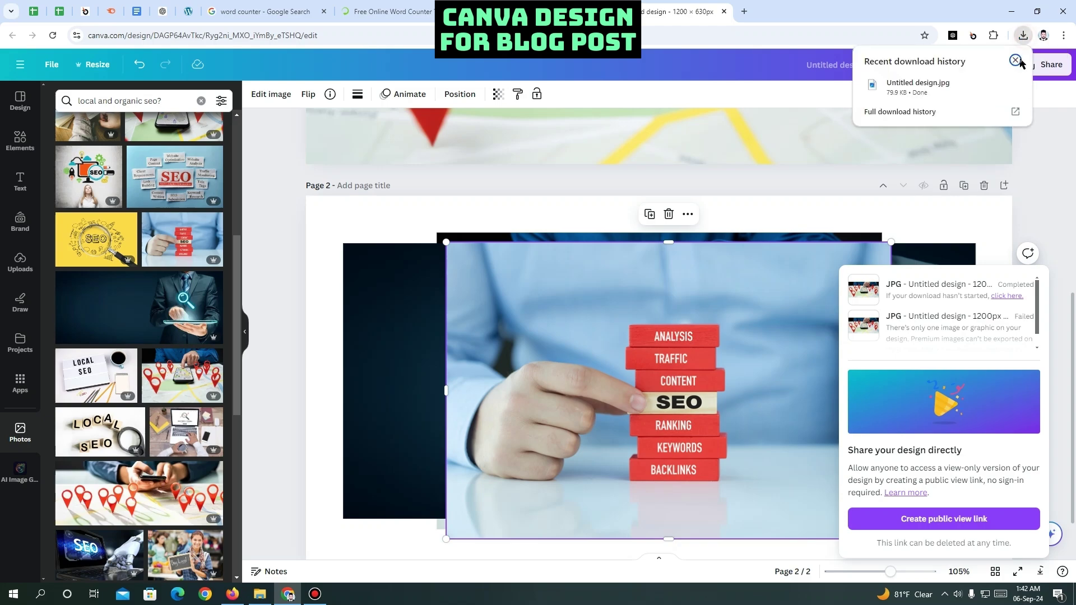
pyautogui.click(991, 86)
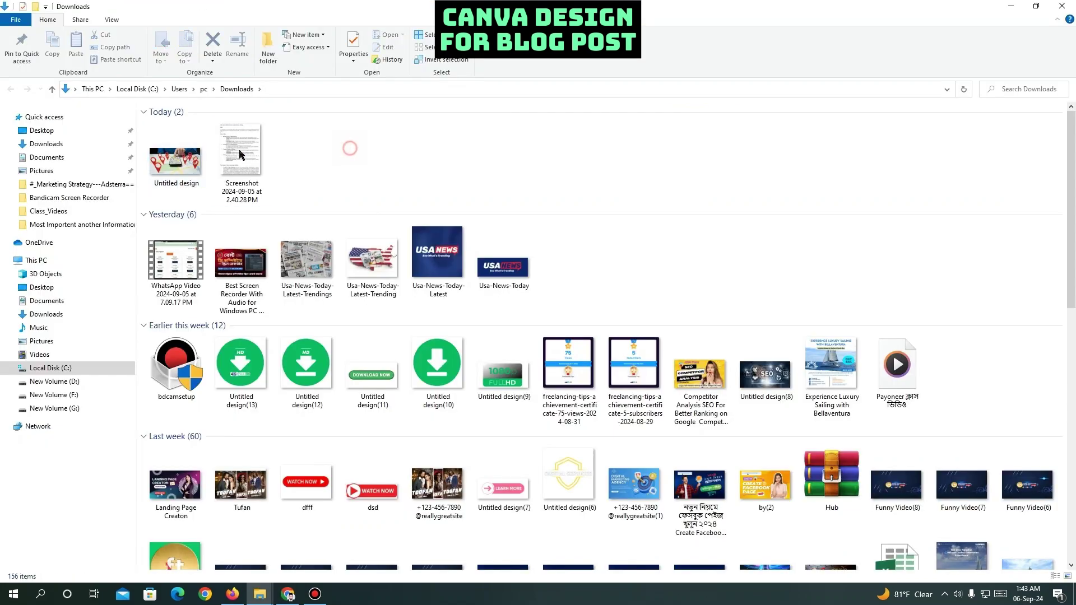